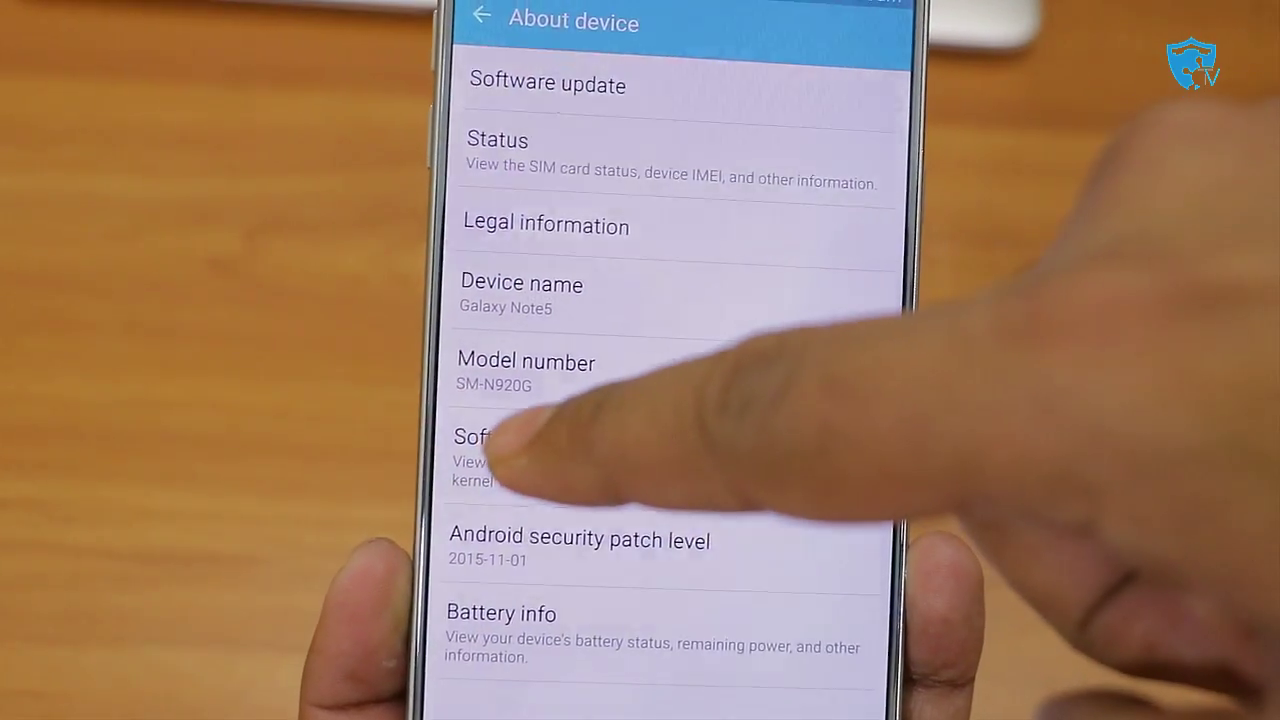
Open Software info to see the installed Android version, 5.1.1.
left_click(515, 440)
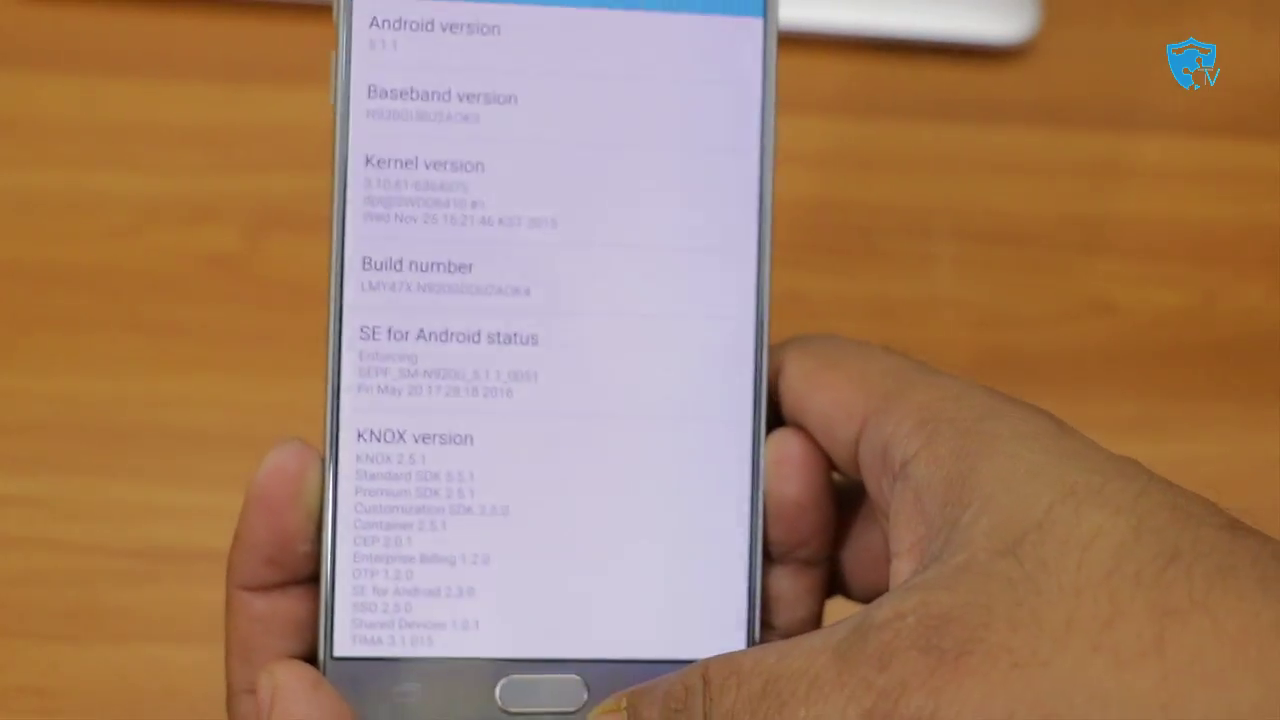
Return to About device and check the phone for a software update.
left_click(660, 708)
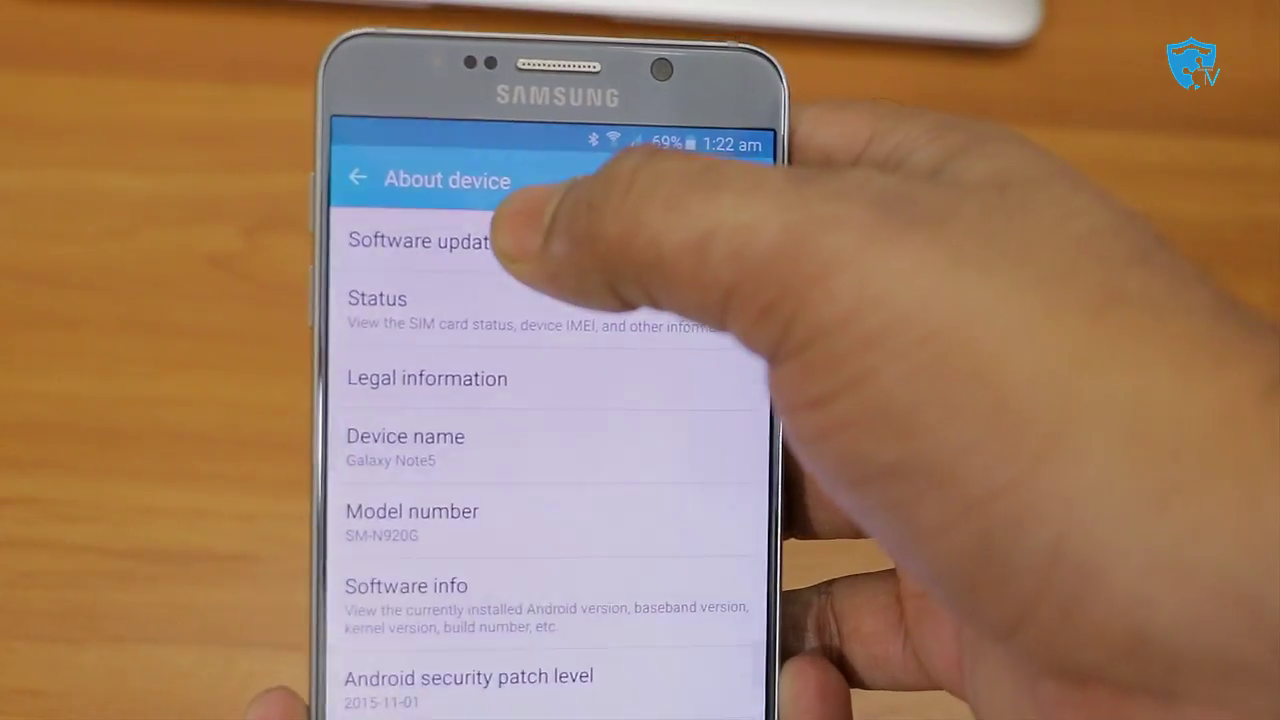
left_click(455, 214)
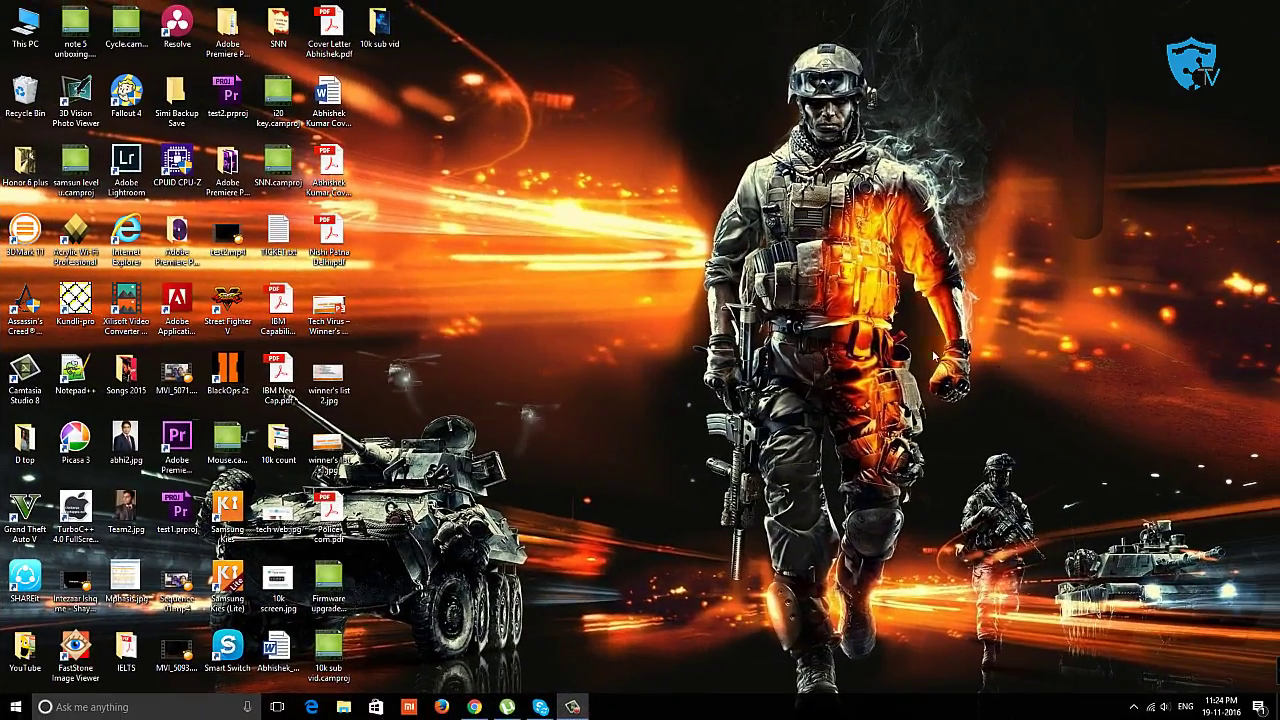
Google 'samsung firmware' in Chrome and open the 'Firmwares - SamMobile' result.
left_click(473, 707)
left_click(82, 29)
type("s")
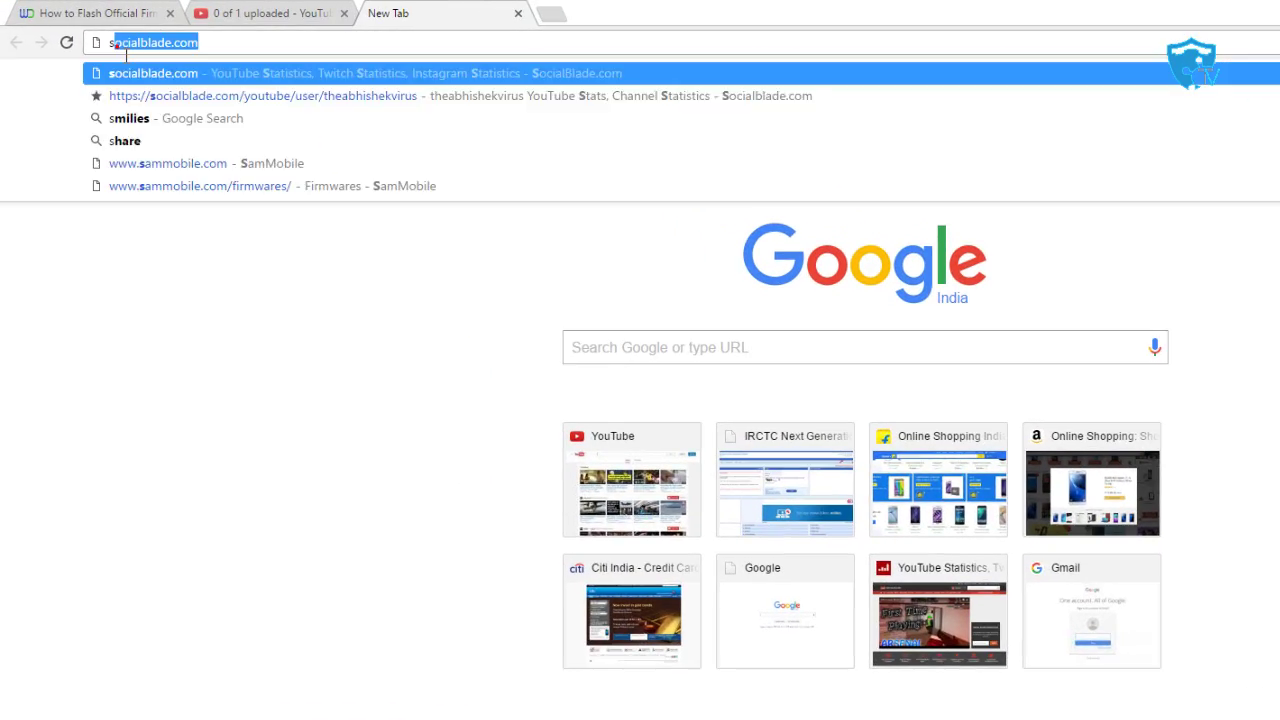
type("amsung")
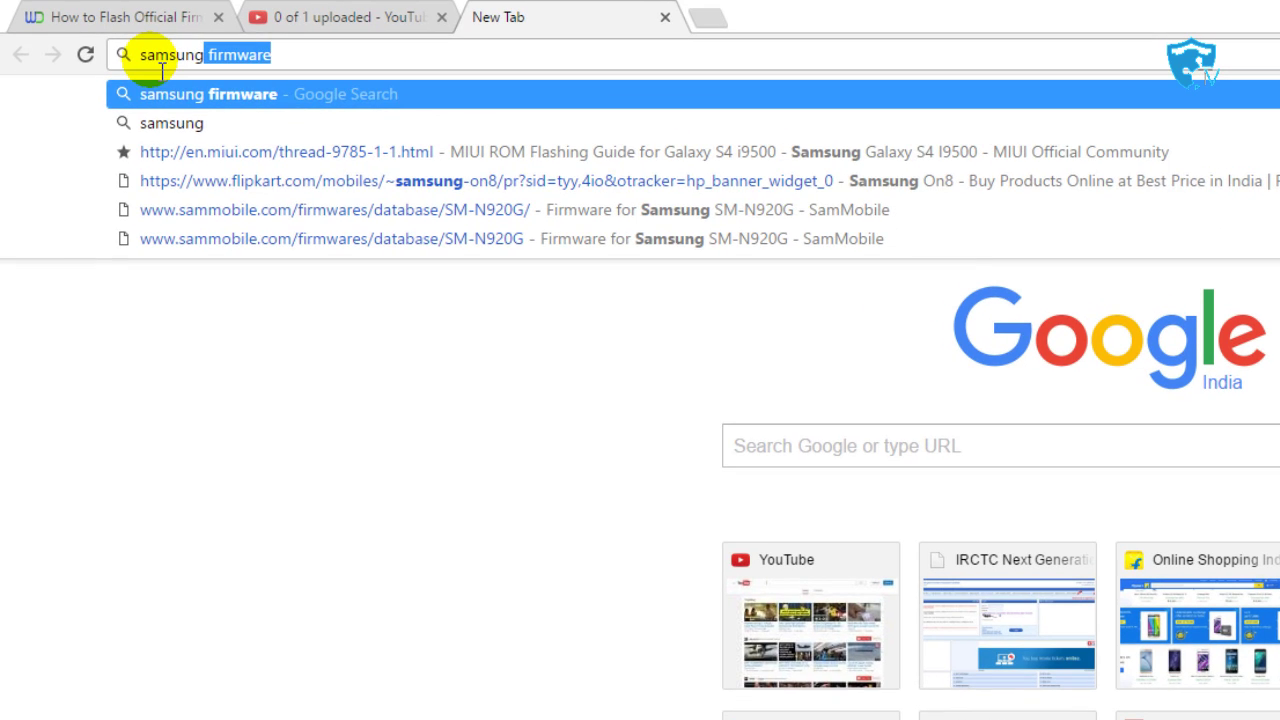
key("Right")
key("Return")
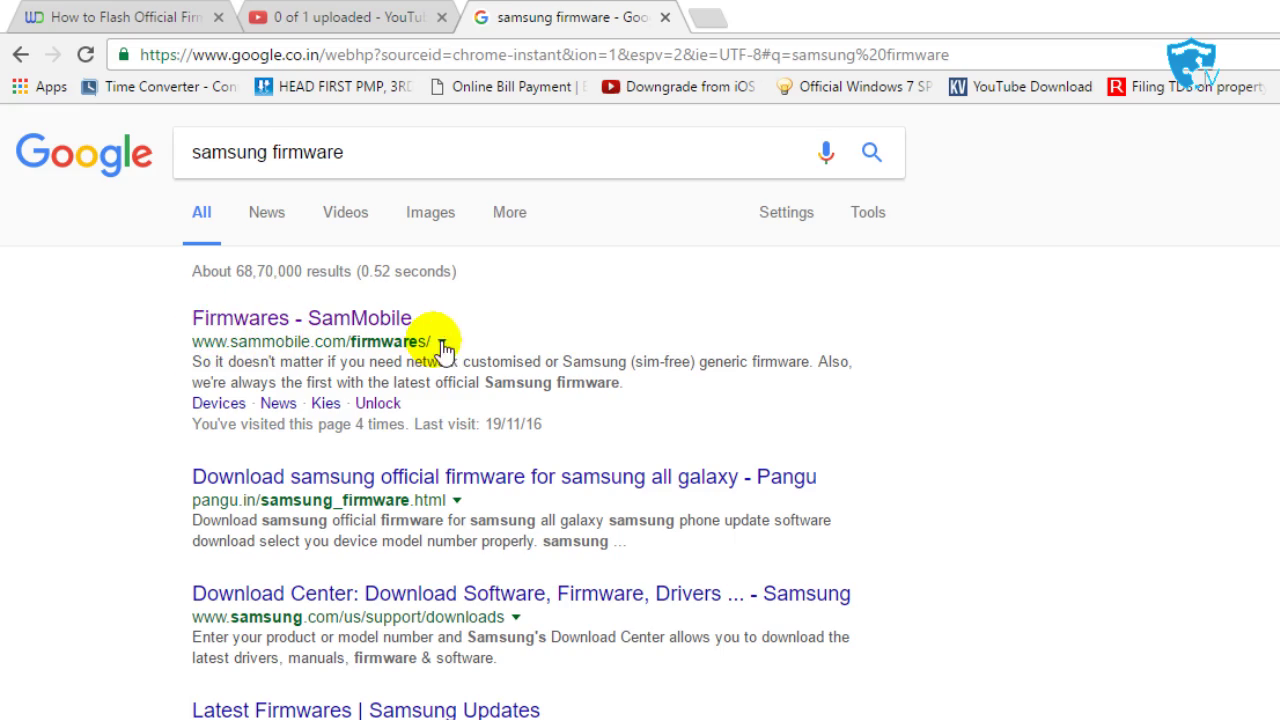
left_click(262, 318)
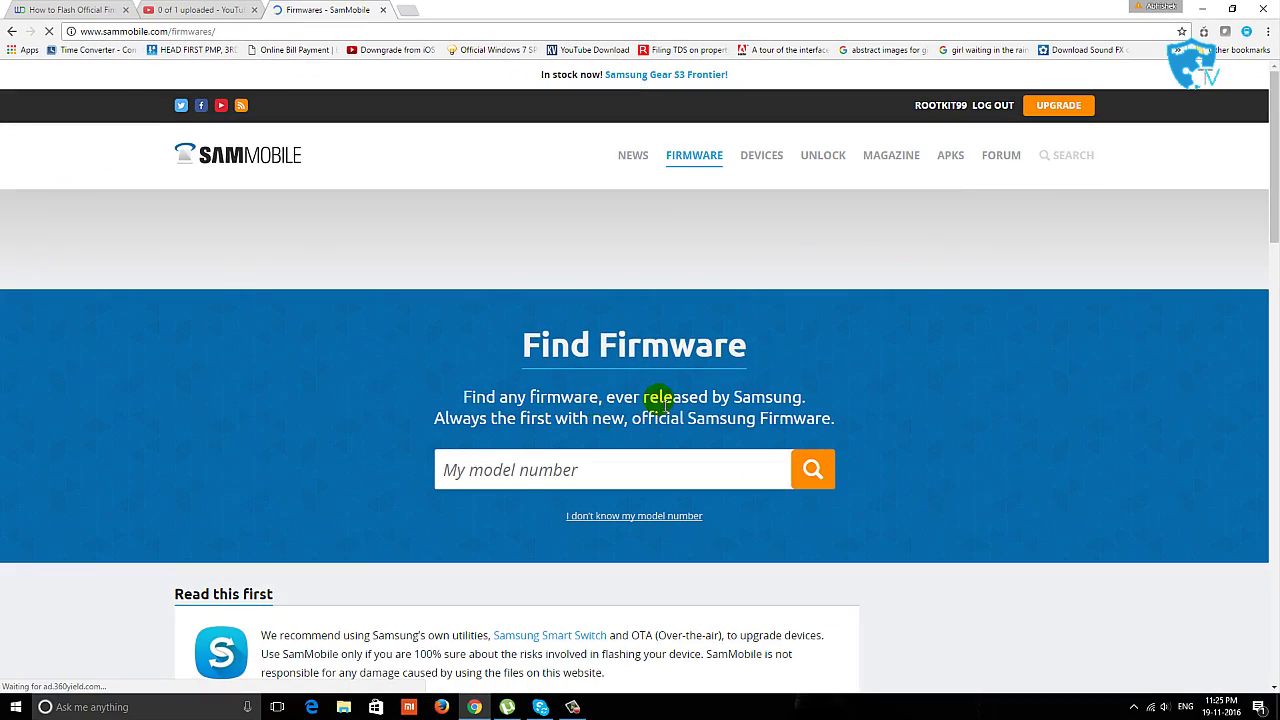
Enter GALAXY NOTE 5 as the model and pick Galaxy Note 5 (SM-N920G) from the suggestions.
left_click(522, 469)
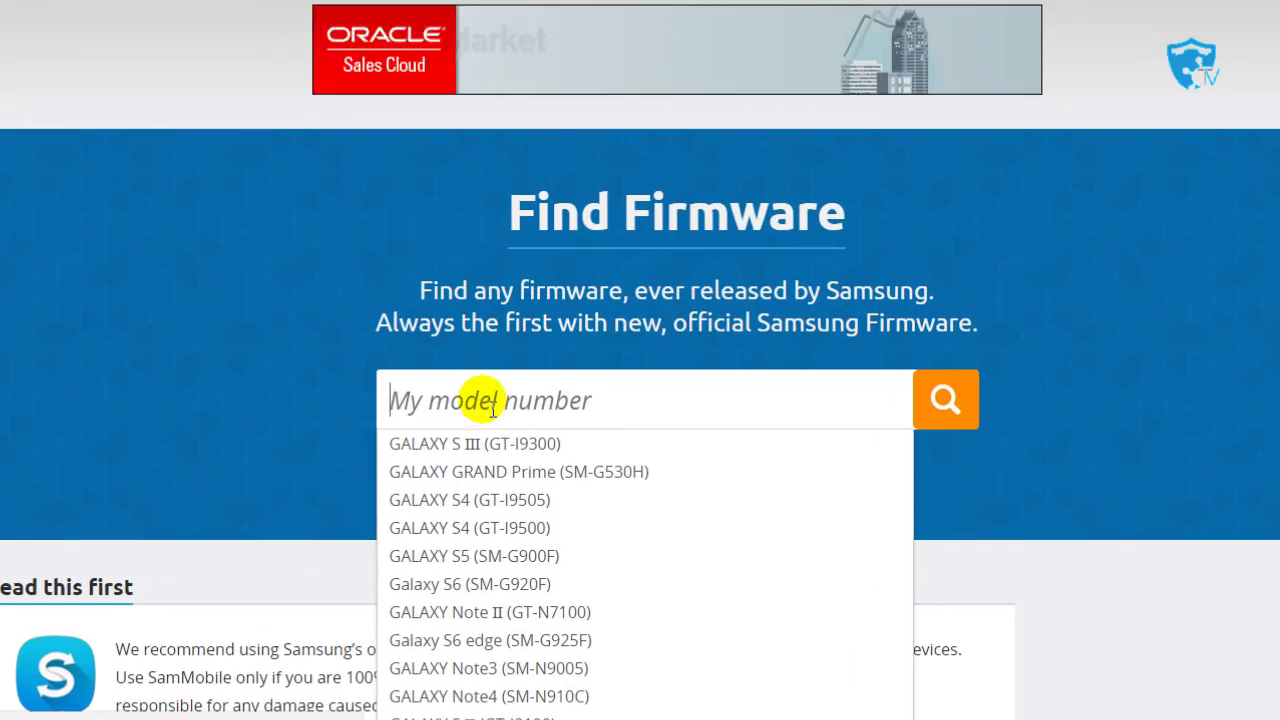
type("GA")
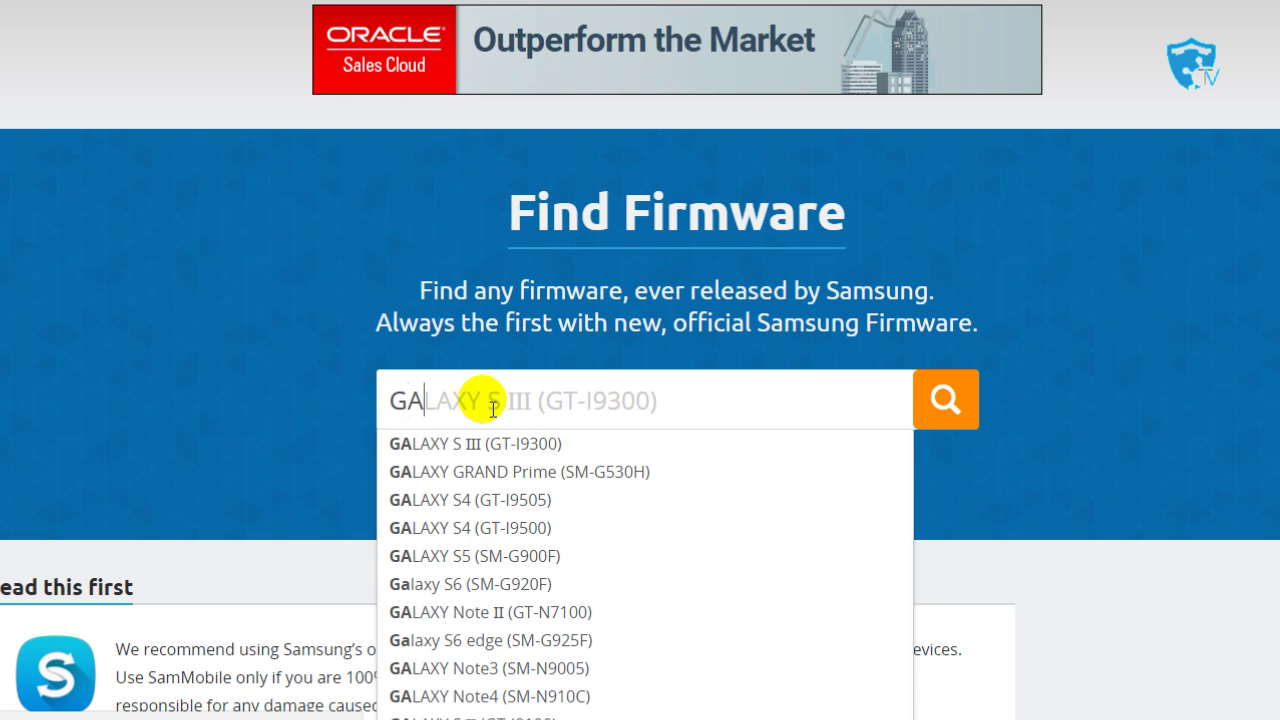
type("LAXY NO")
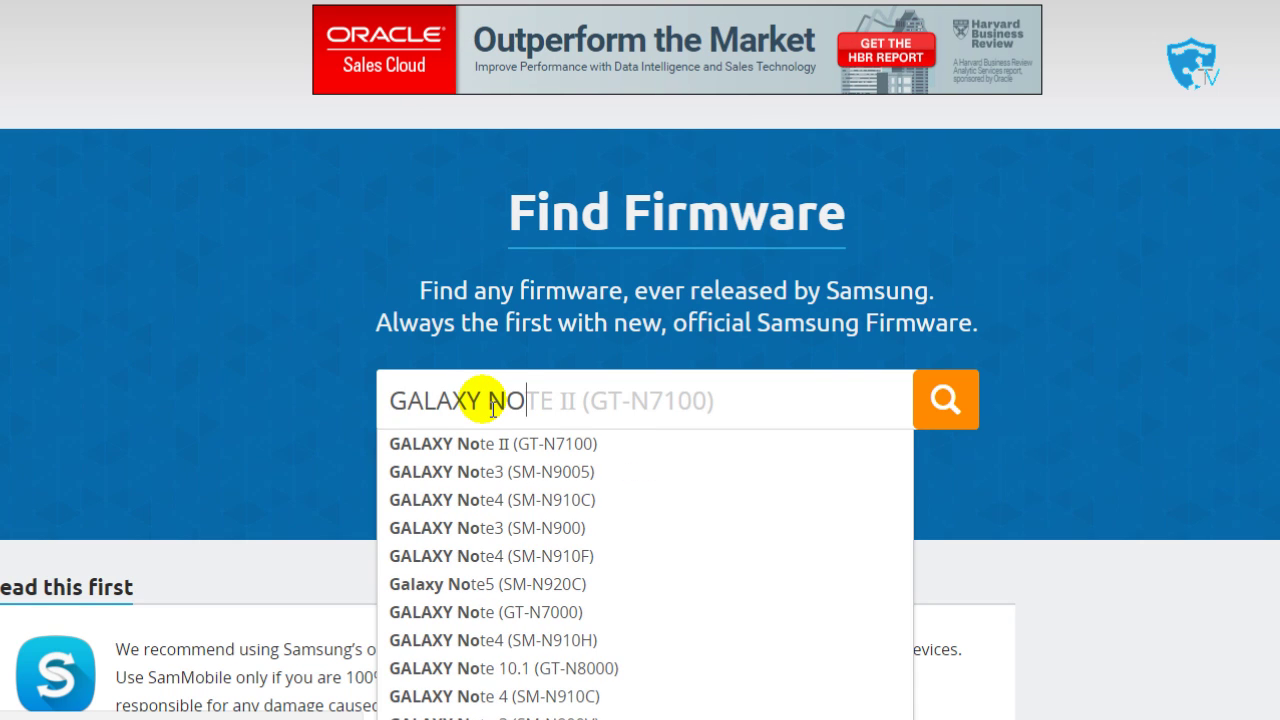
type("TE 5")
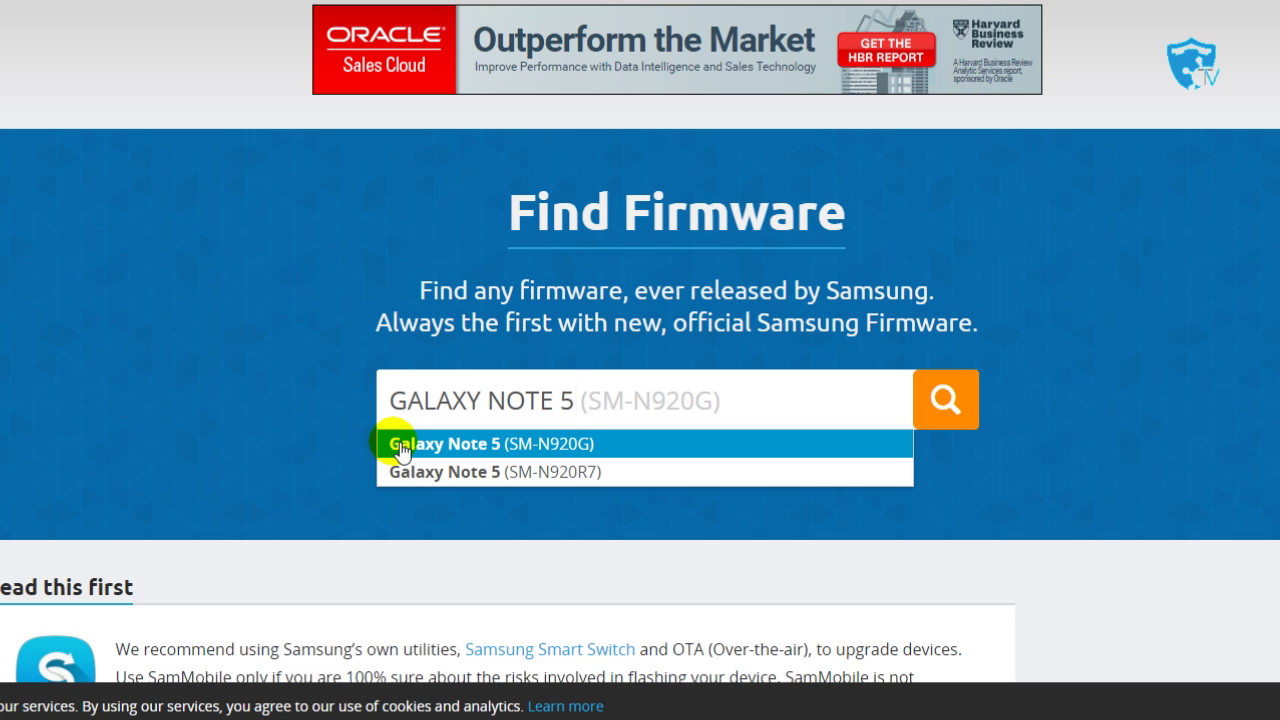
left_click(398, 450)
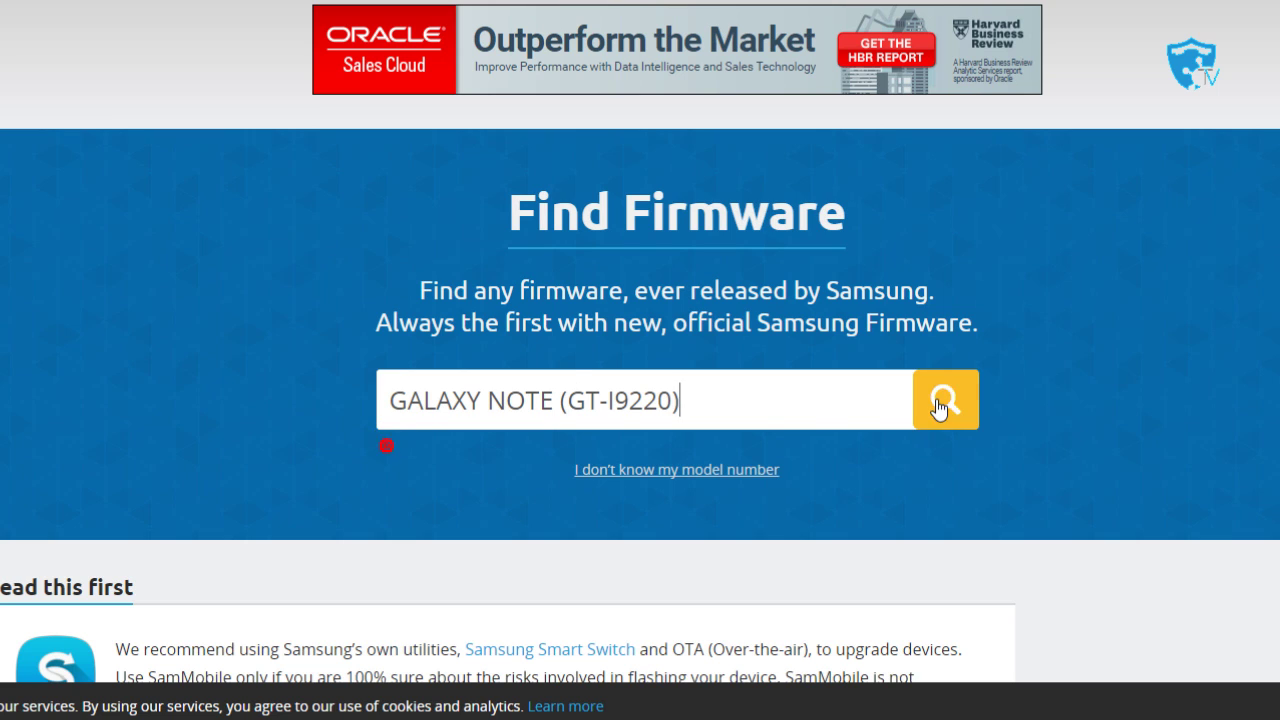
Search firmware for SM-N920G and browse its Android 6.0.1 builds by country.
left_click(124, 297)
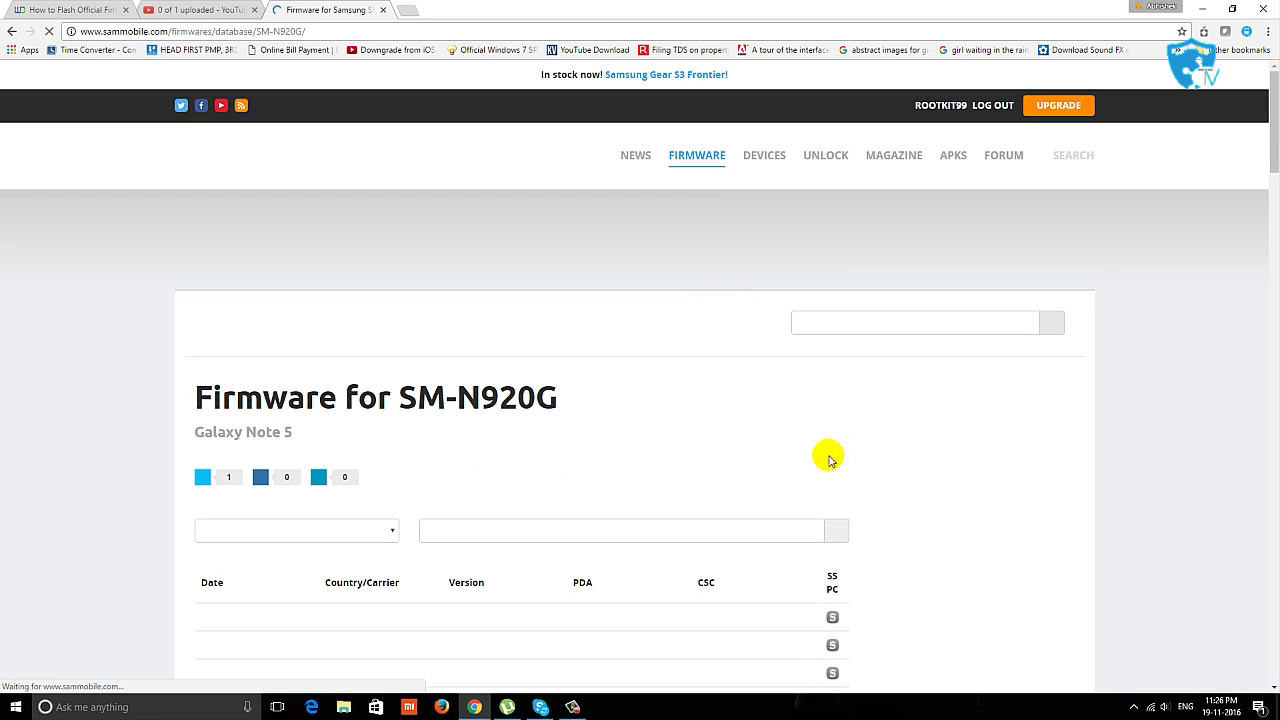
scroll(933, 452, "down", 3)
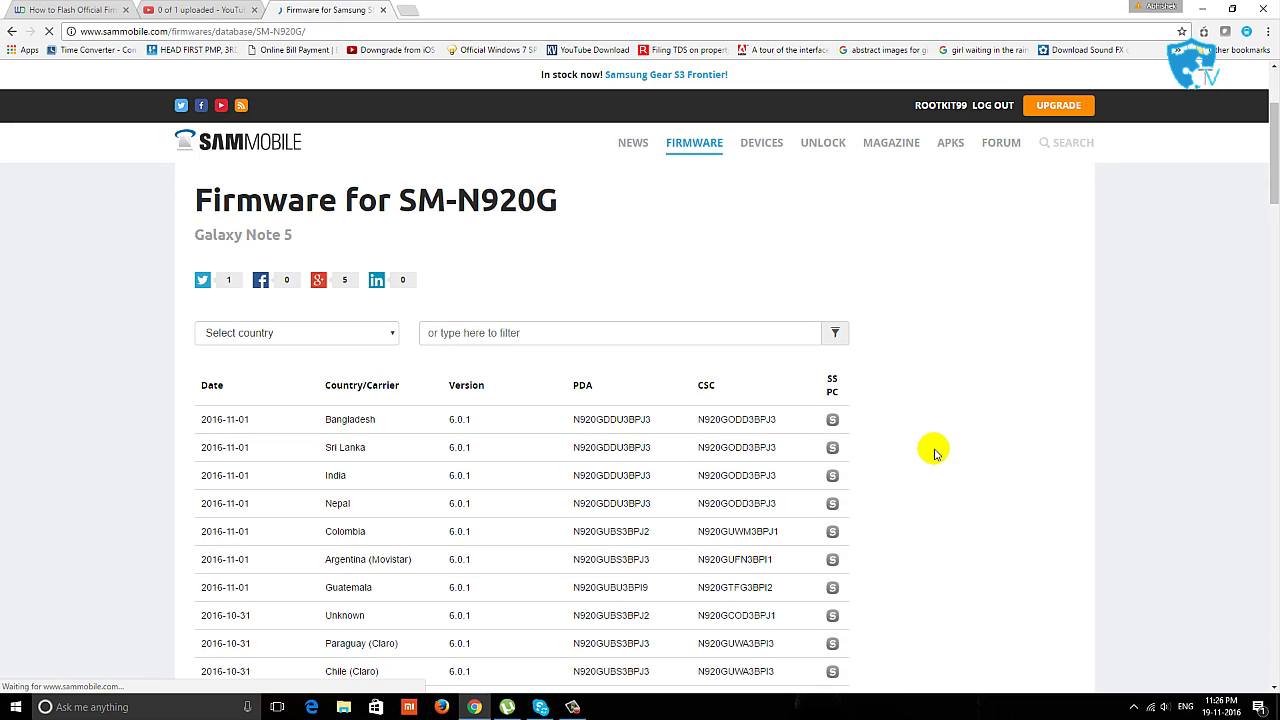
scroll(938, 396, "down", 3)
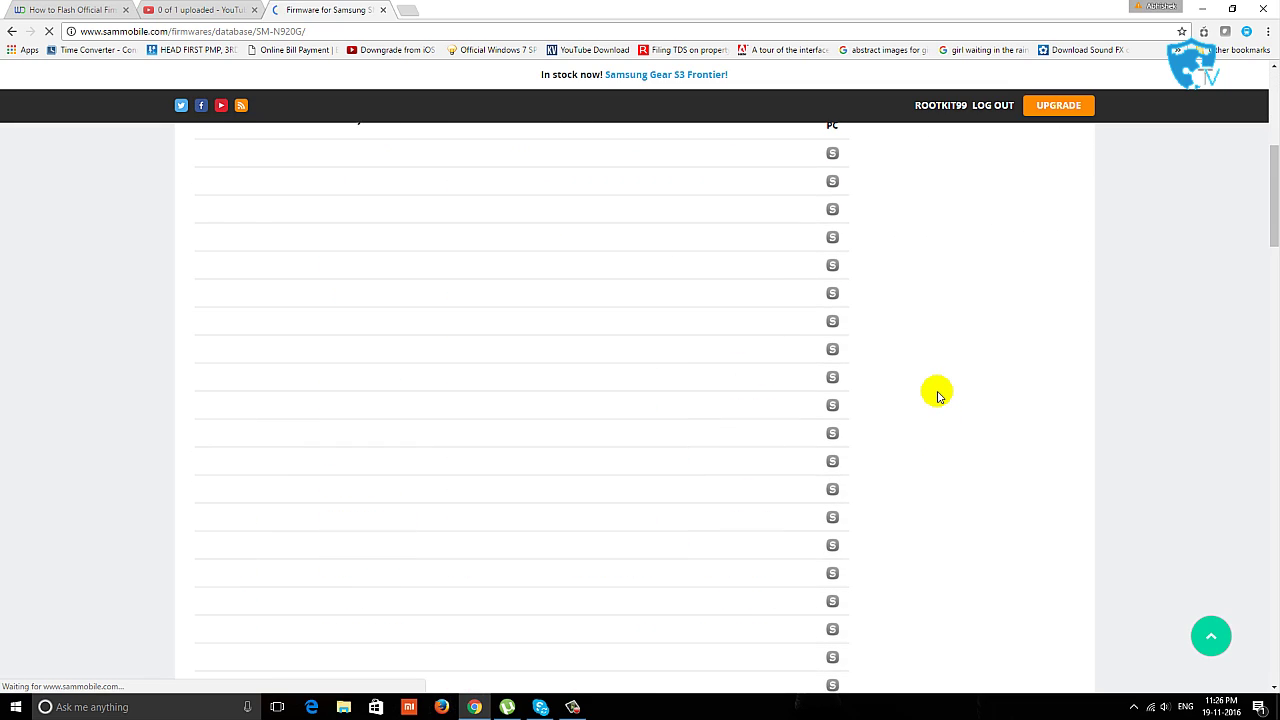
scroll(940, 395, "up", 3)
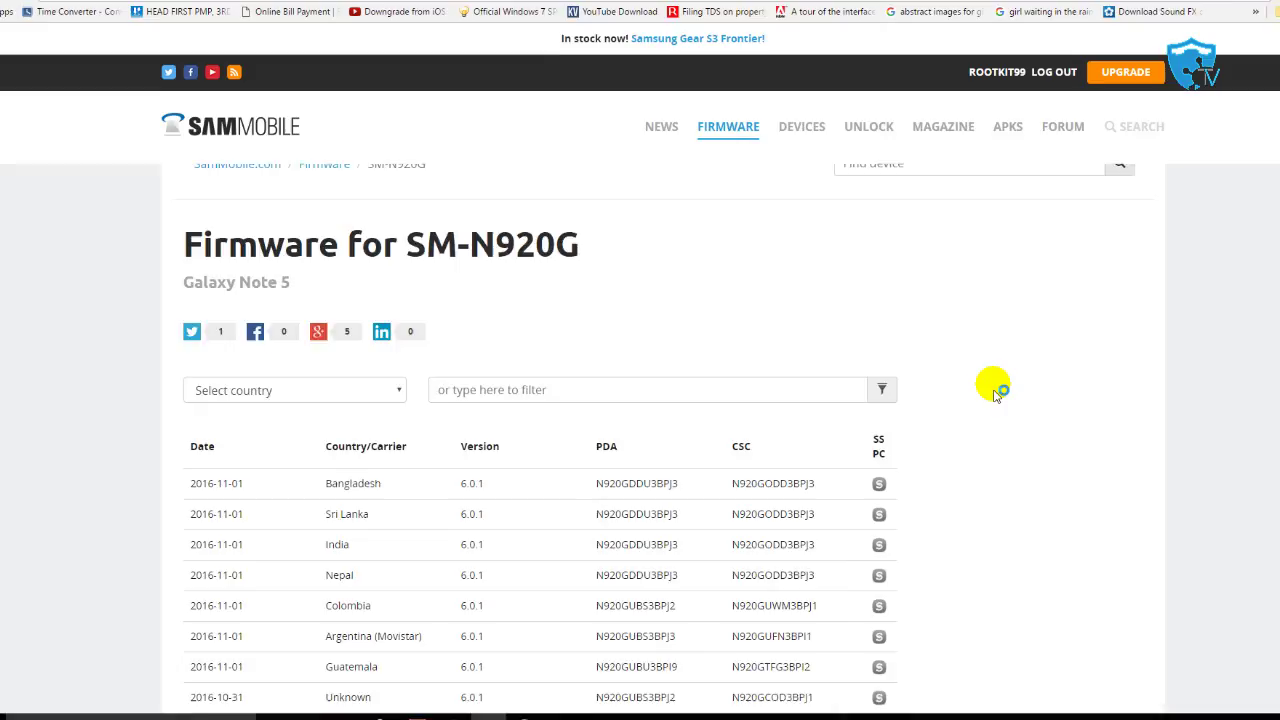
scroll(995, 393, "down", 8)
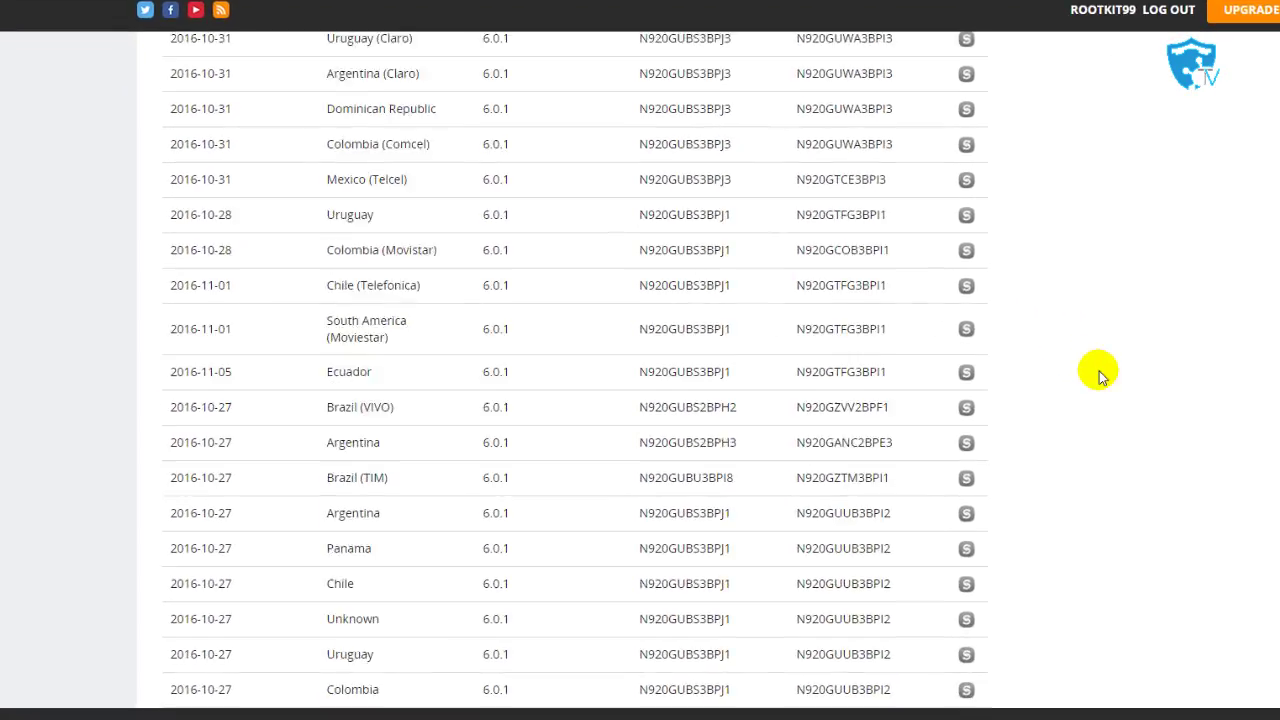
scroll(1100, 373, "down", 10)
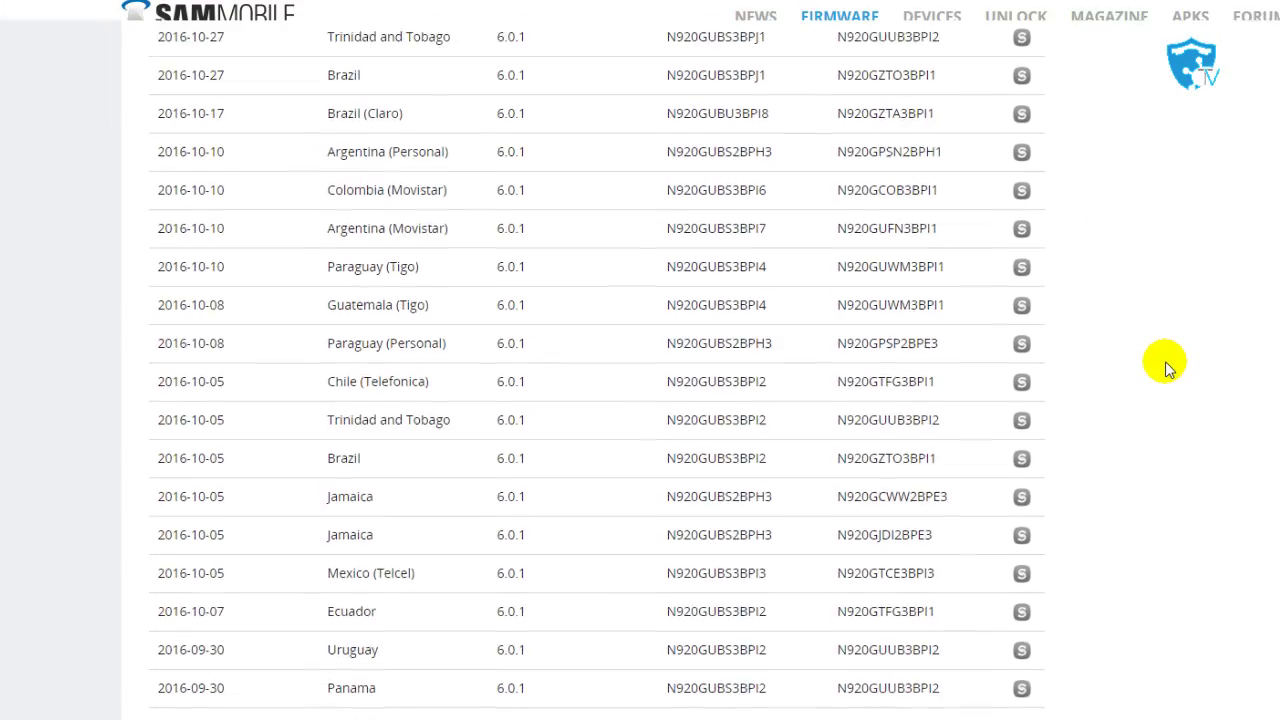
scroll(1165, 368, "up", 10)
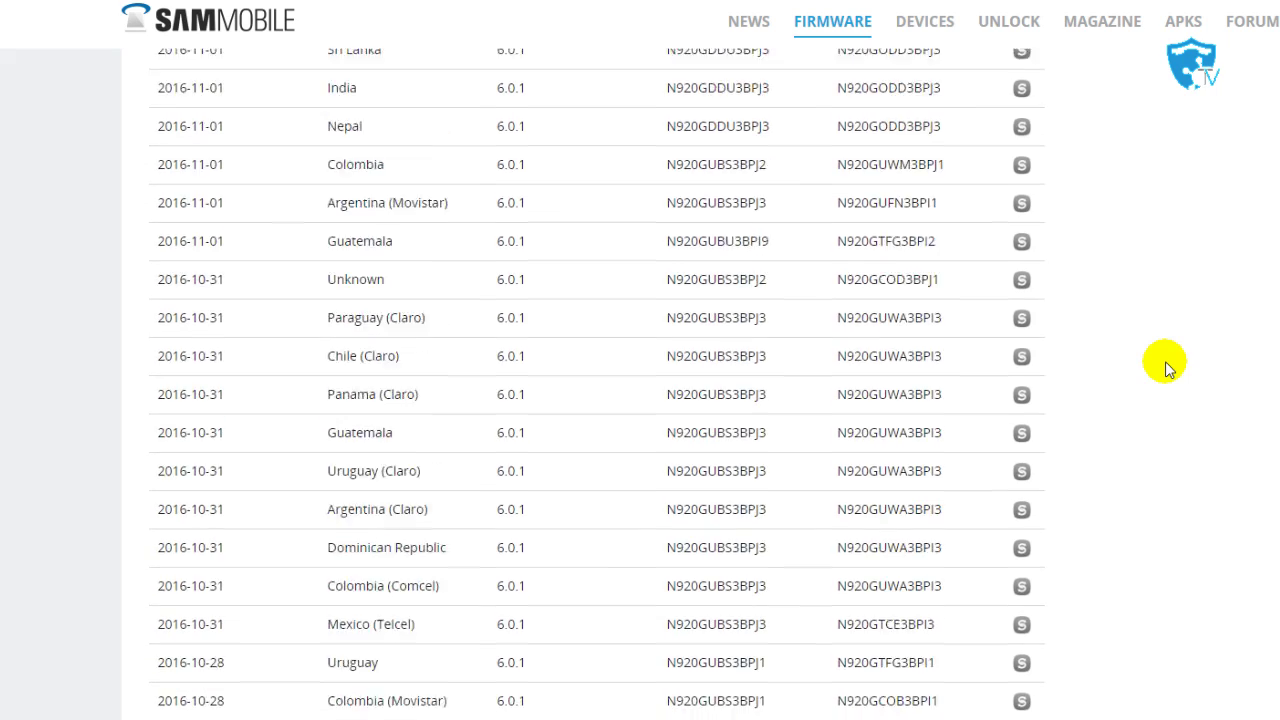
scroll(1165, 368, "up", 3)
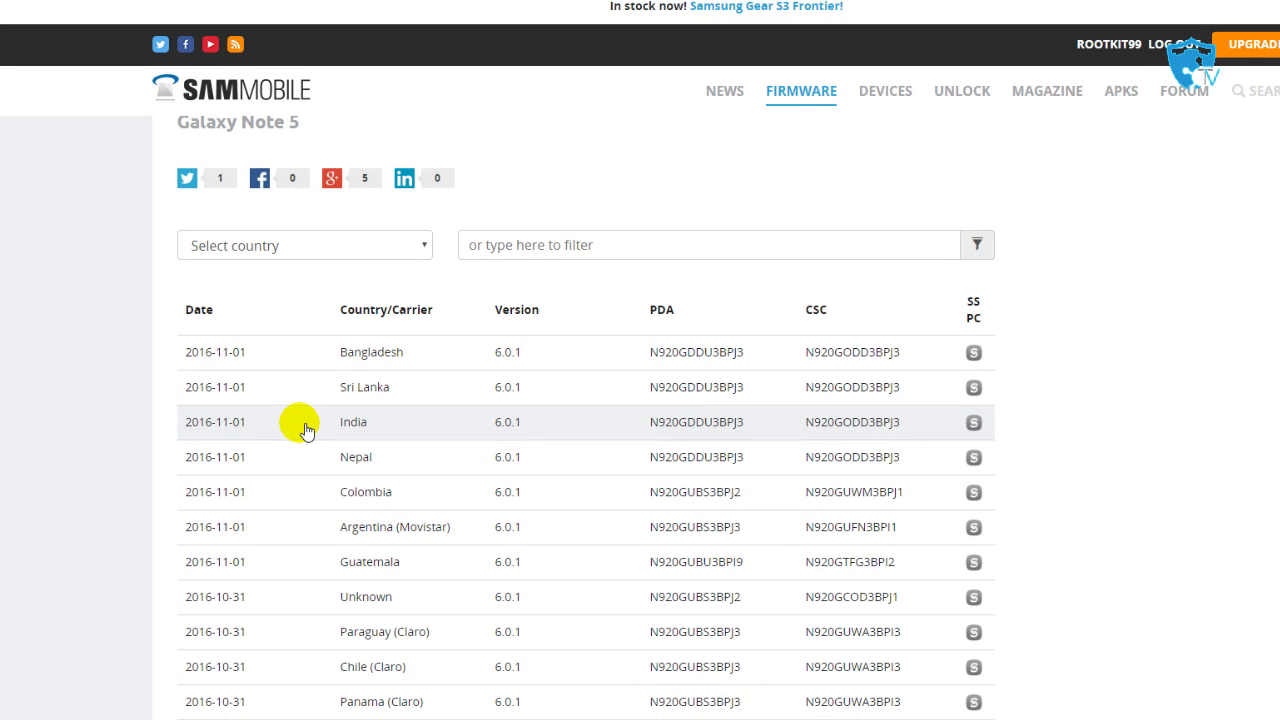
Download the India 6.0.1 firmware N920GDDU3BPJ3_N920GODD3BPJ3_INS zip via the free regular download.
left_click(306, 430)
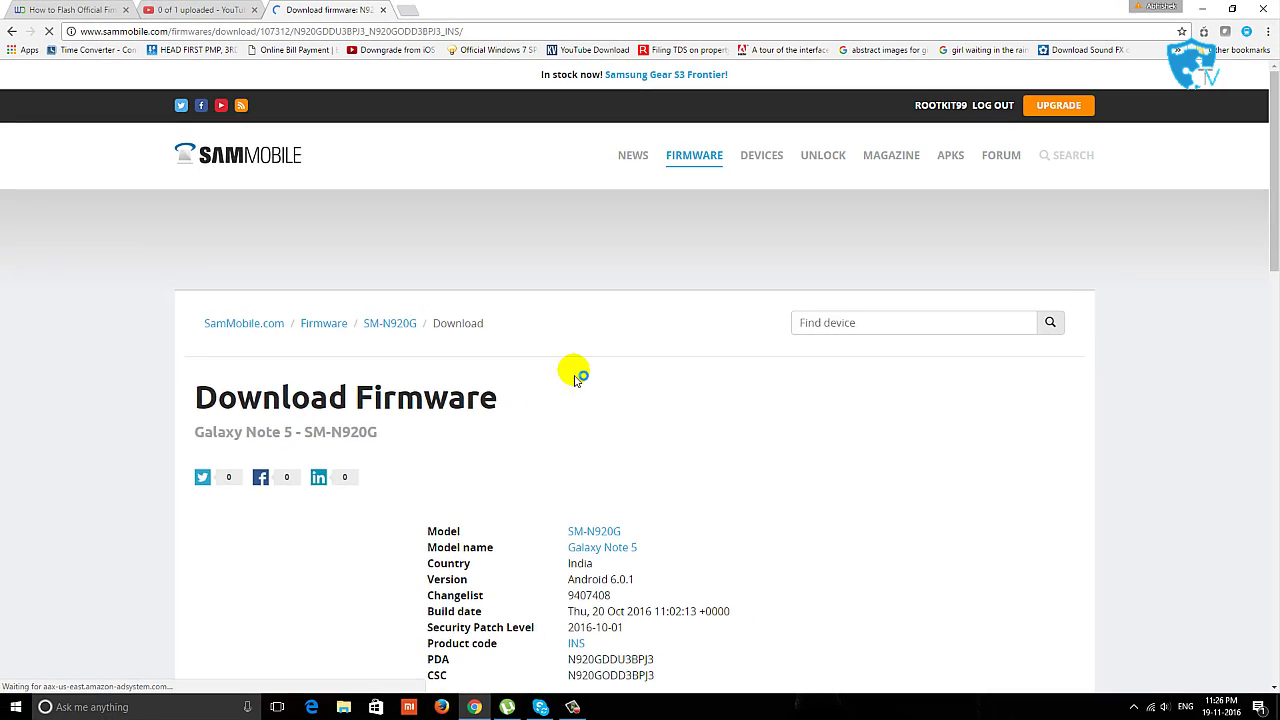
scroll(571, 371, "down", 2)
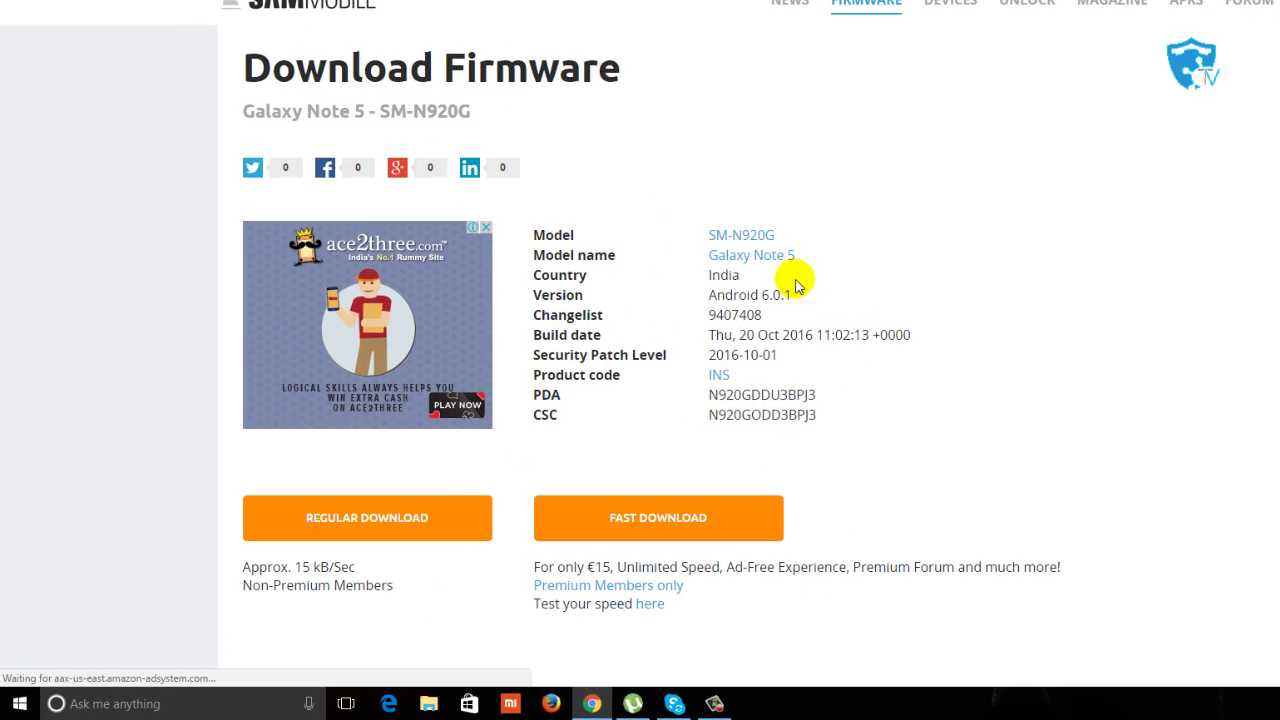
left_click(355, 522)
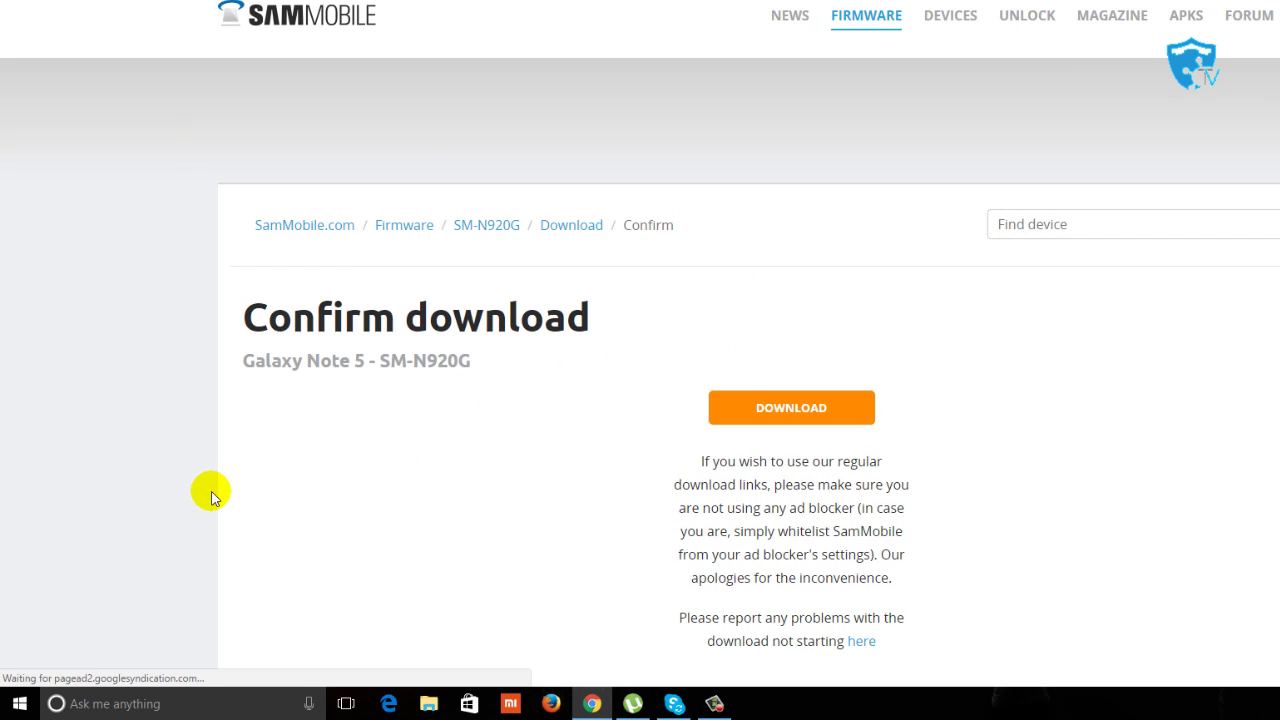
scroll(980, 317, "down", 1)
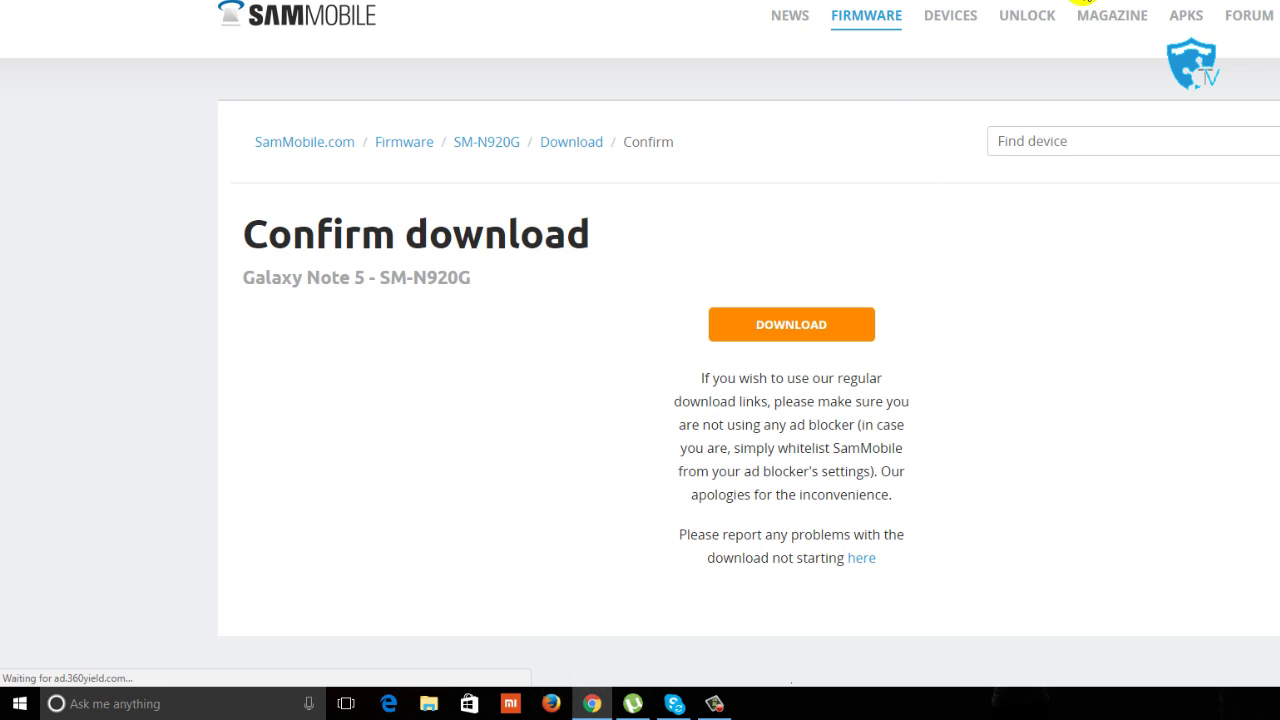
left_click(790, 333)
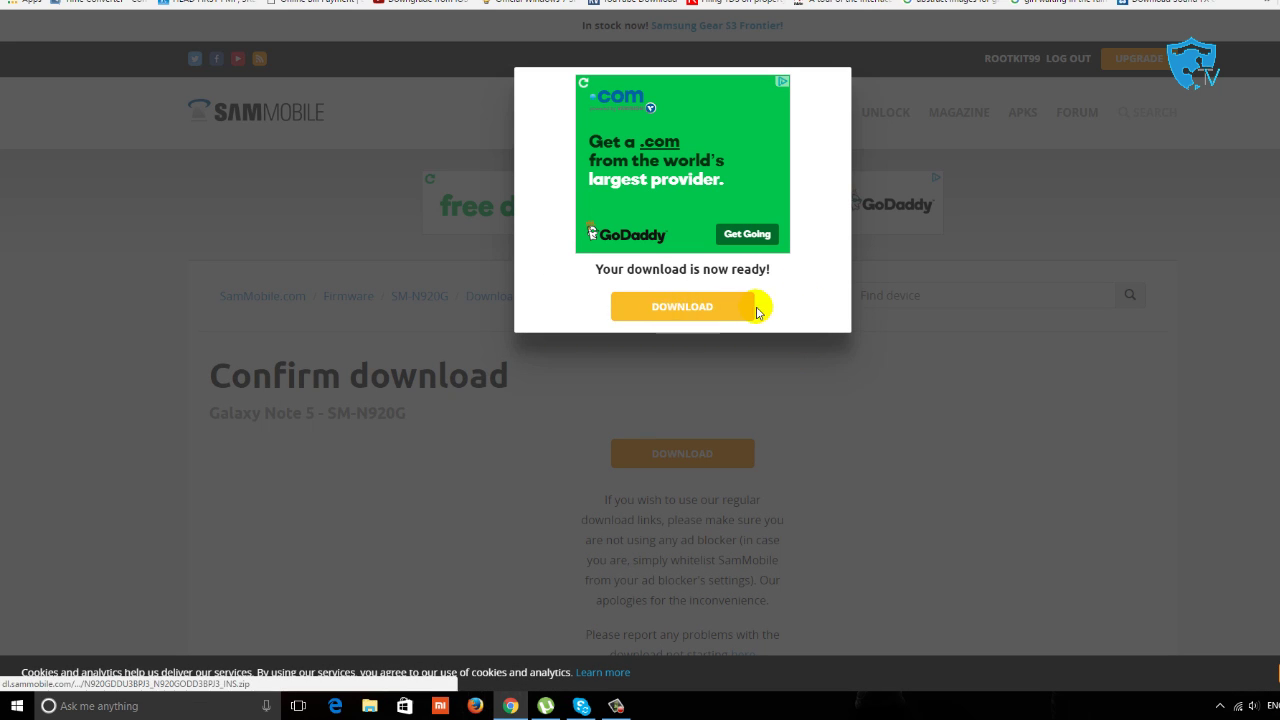
left_click(679, 313)
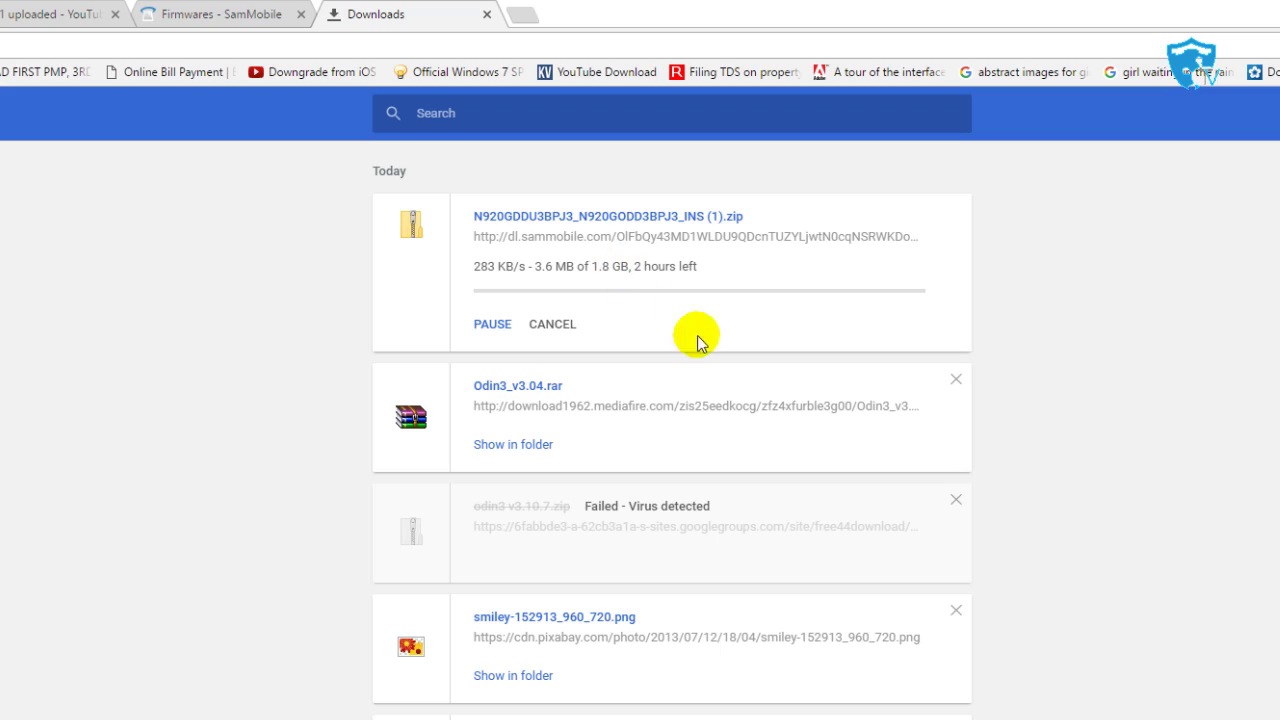
Scroll Chrome's Downloads list to the finished N920GDDU3BPJ3_N920GODD3BPJ3_INS.zip entry.
scroll(486, 429, "down", 10)
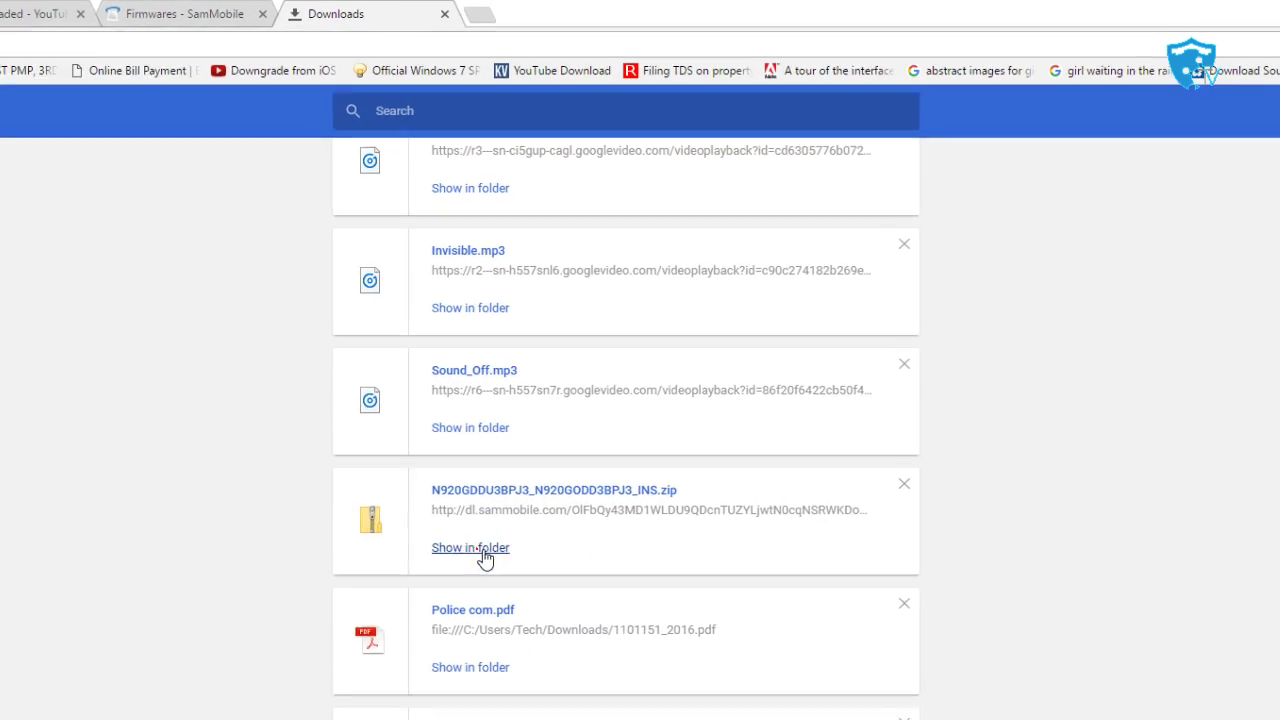
Show the firmware zip in File Explorer, cancelling an accidental rename.
left_click(448, 570)
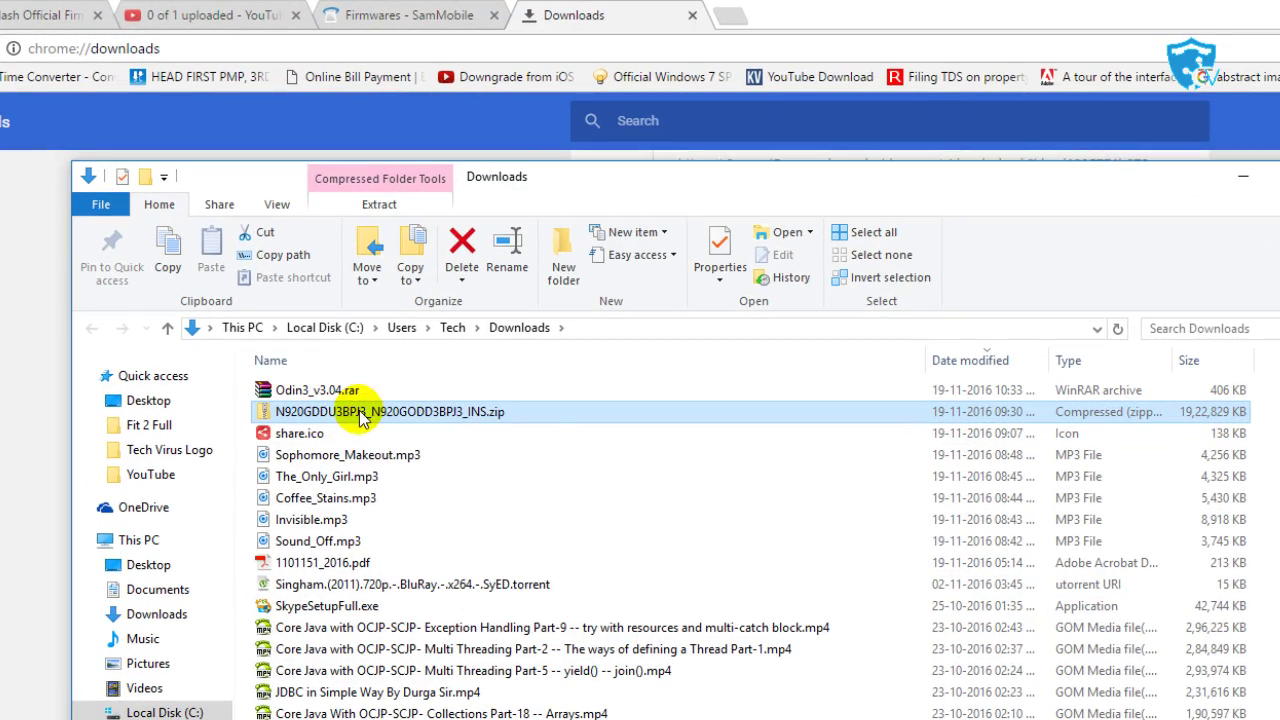
right_click(450, 414)
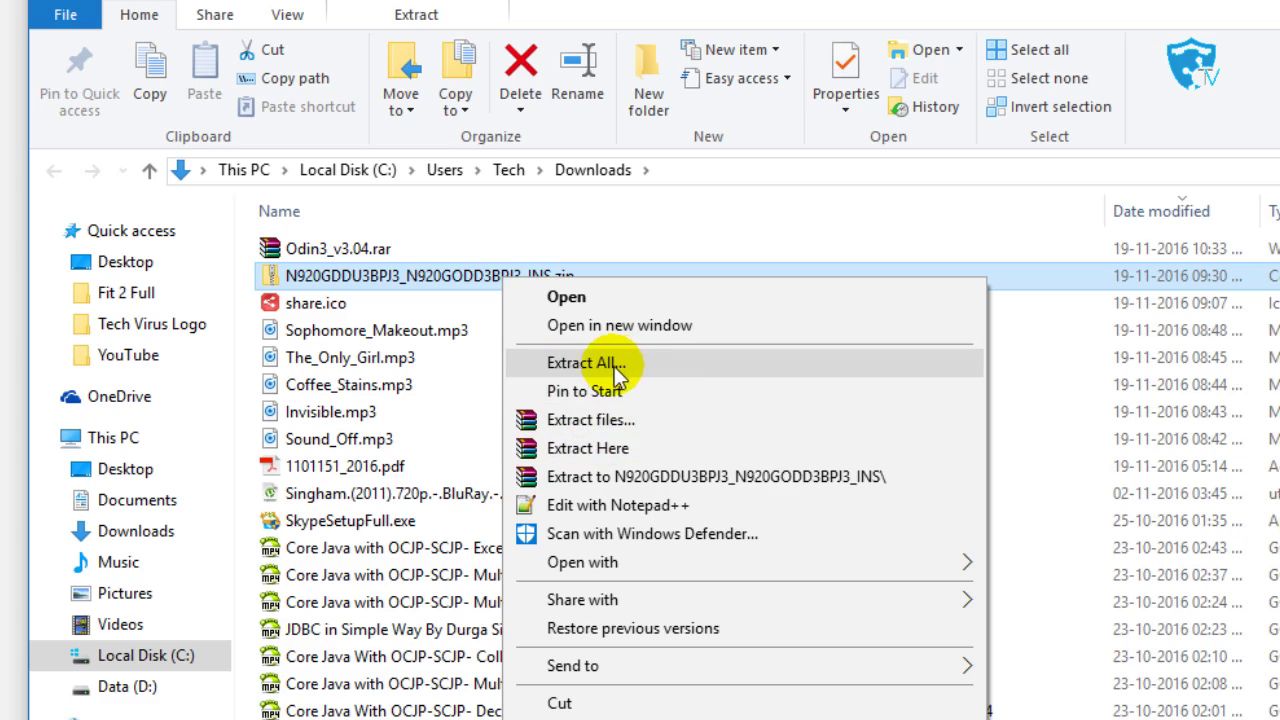
left_click(410, 280)
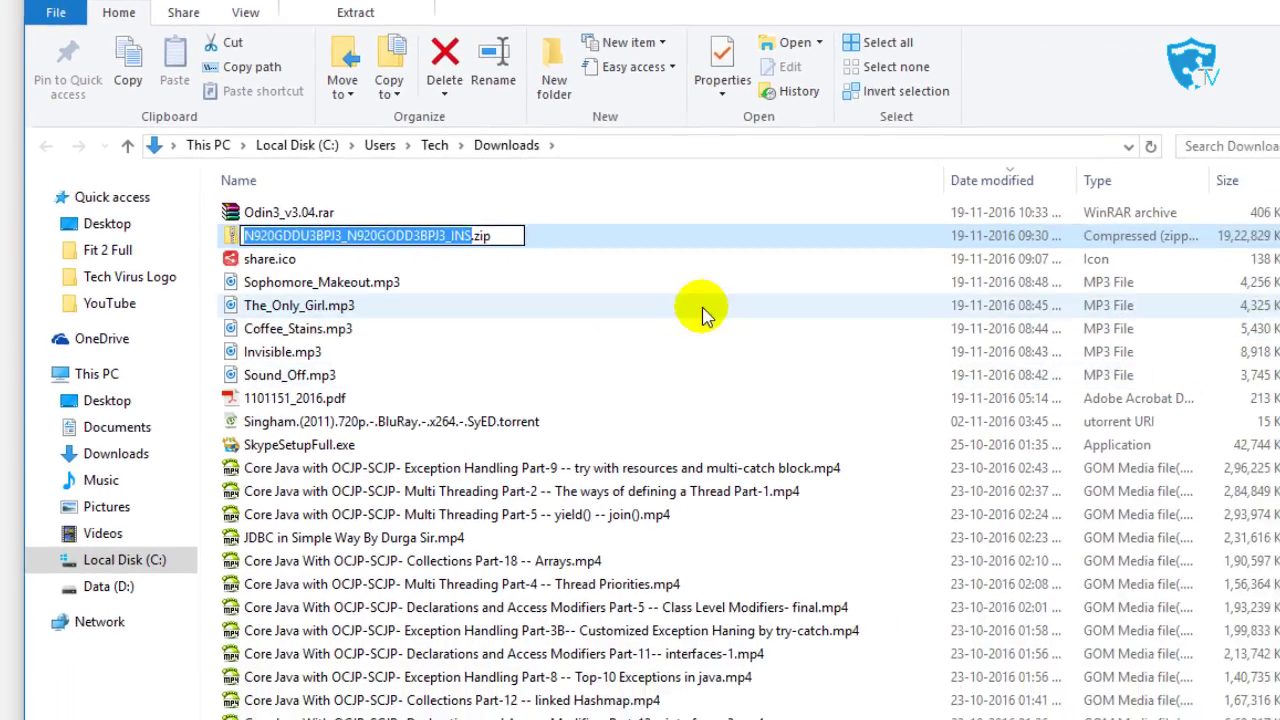
key("Return")
Open the extracted N920GDDU3BPJ3_N920GODD3BPJ3_INS folder and select the HOME.tar.md5 file.
scroll(720, 490, "down", 9)
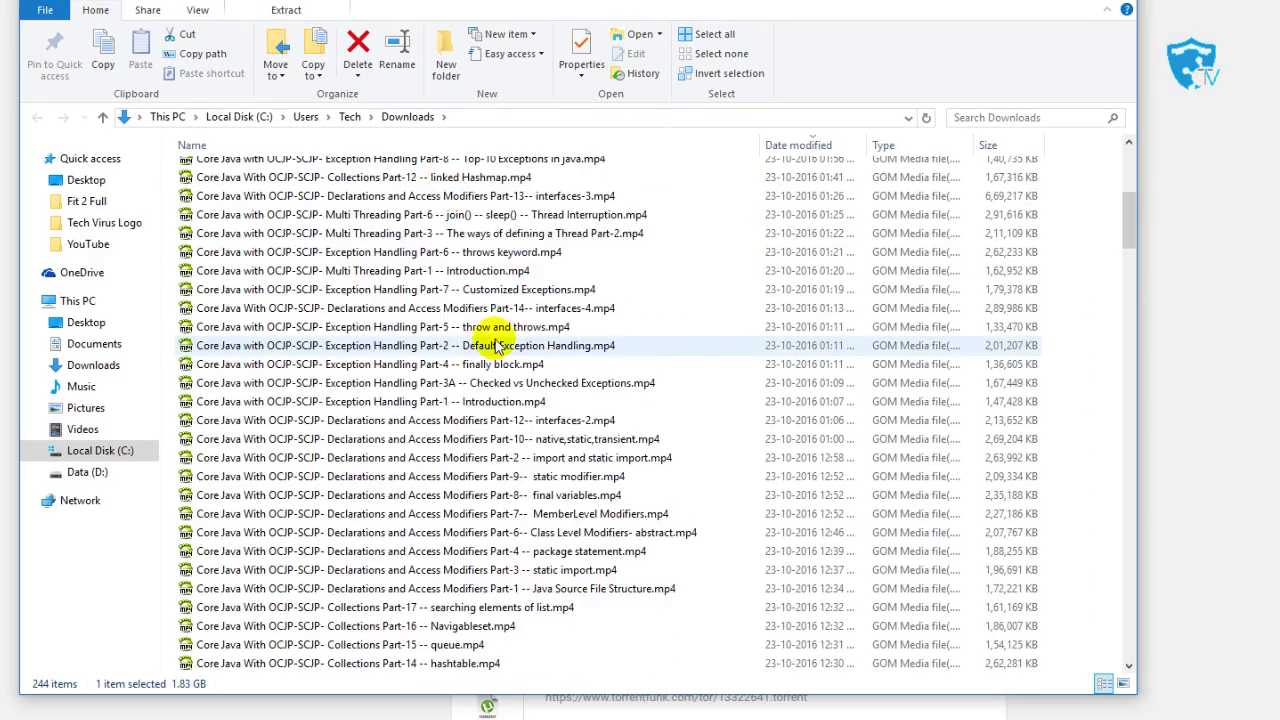
scroll(1100, 290, "down", 5)
left_click_drag(1128, 285, 1116, 628)
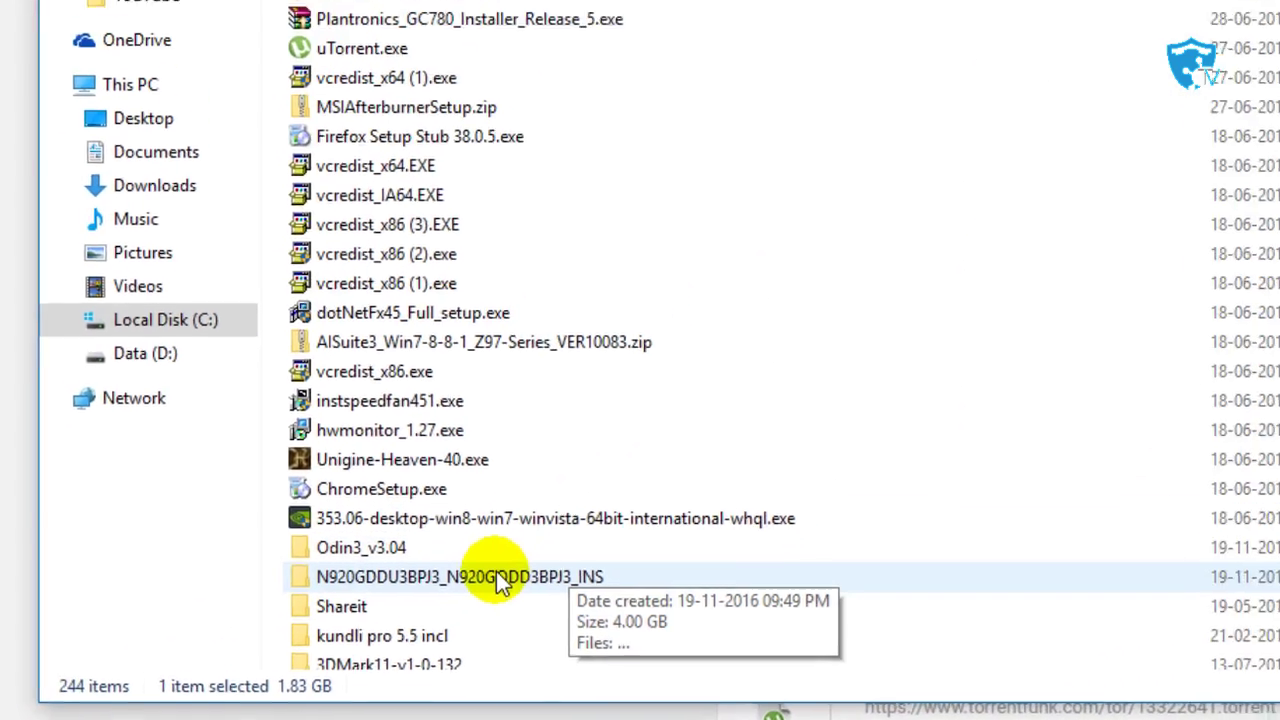
double_click(318, 611)
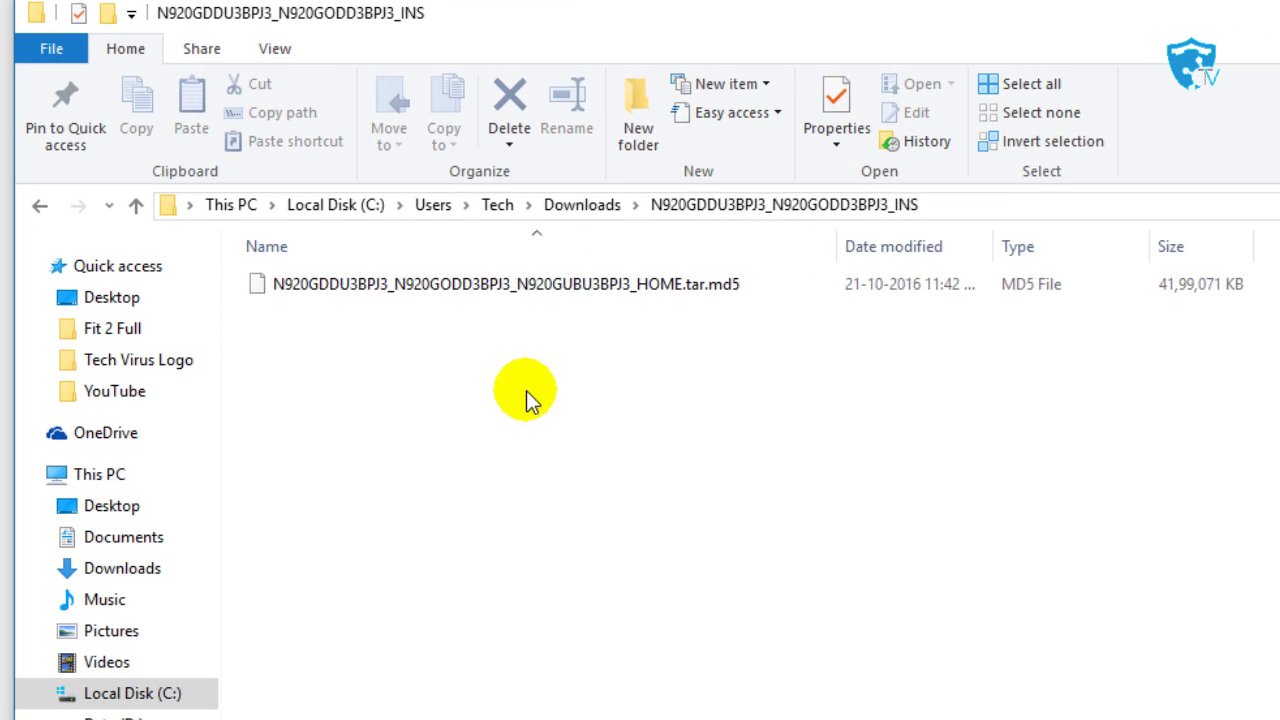
left_click(530, 285)
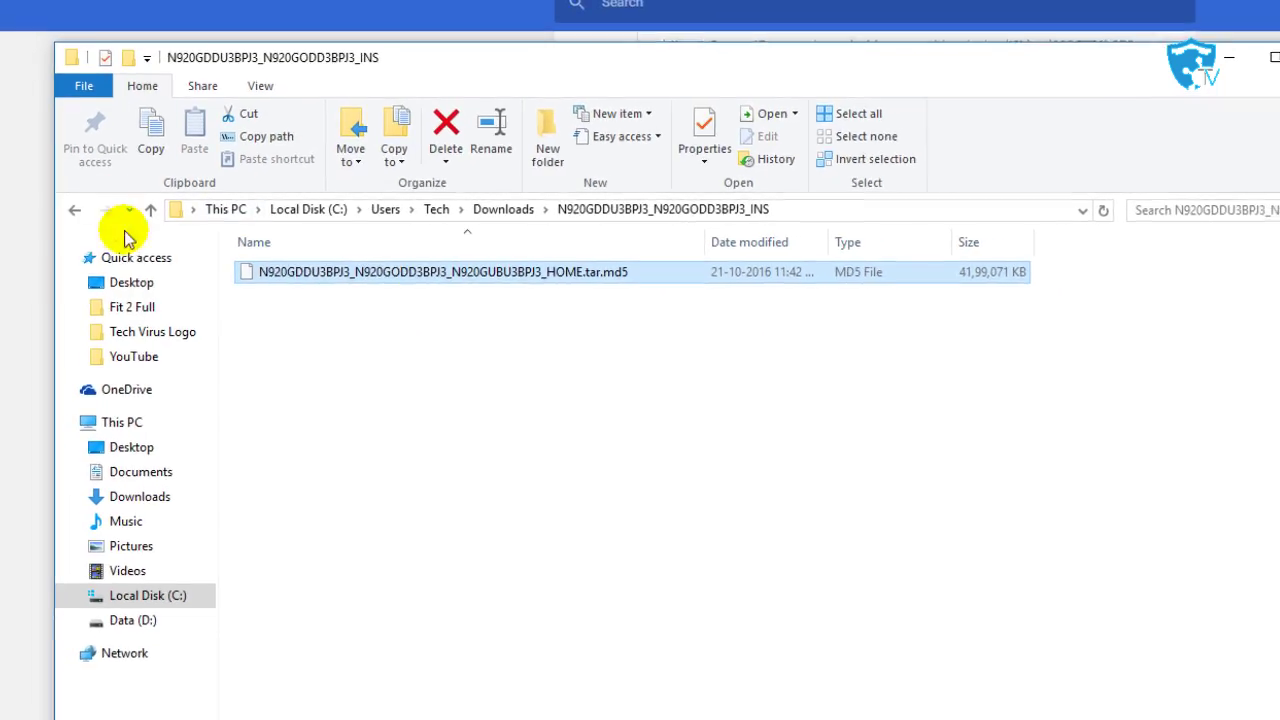
Cut HOME.tar.md5 from the extracted folder and paste it onto the desktop.
right_click(336, 275)
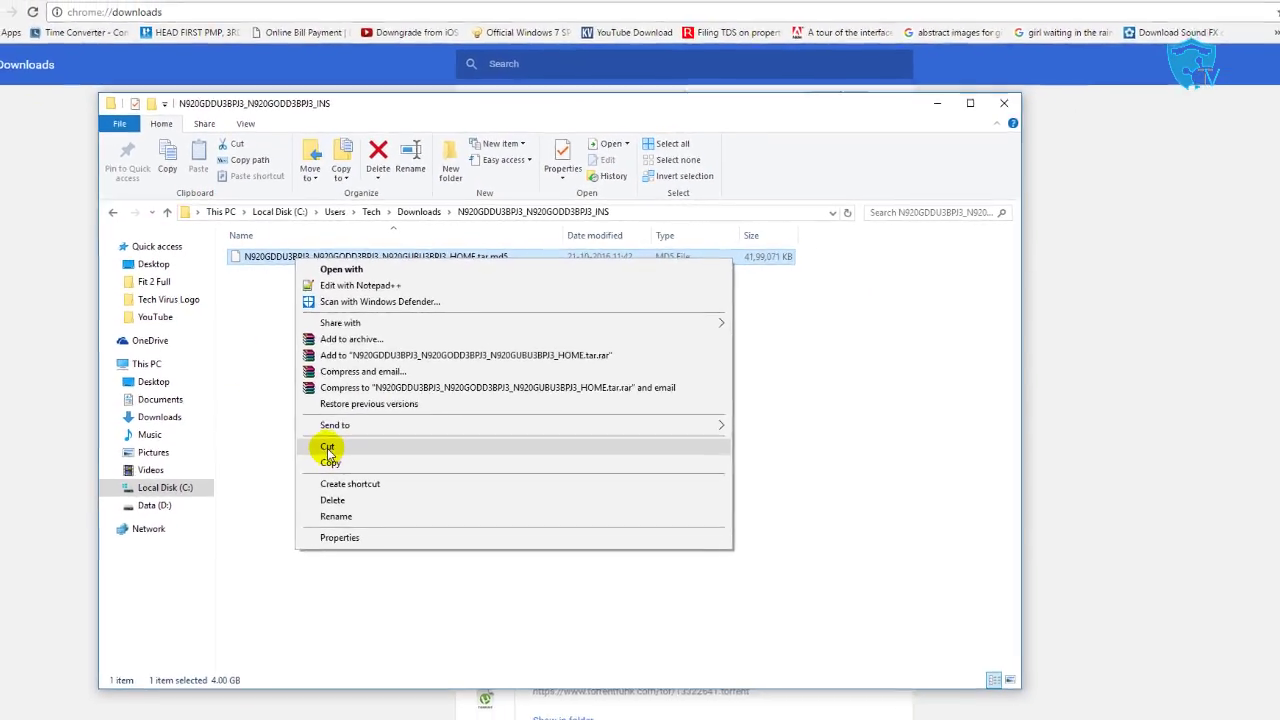
left_click(333, 458)
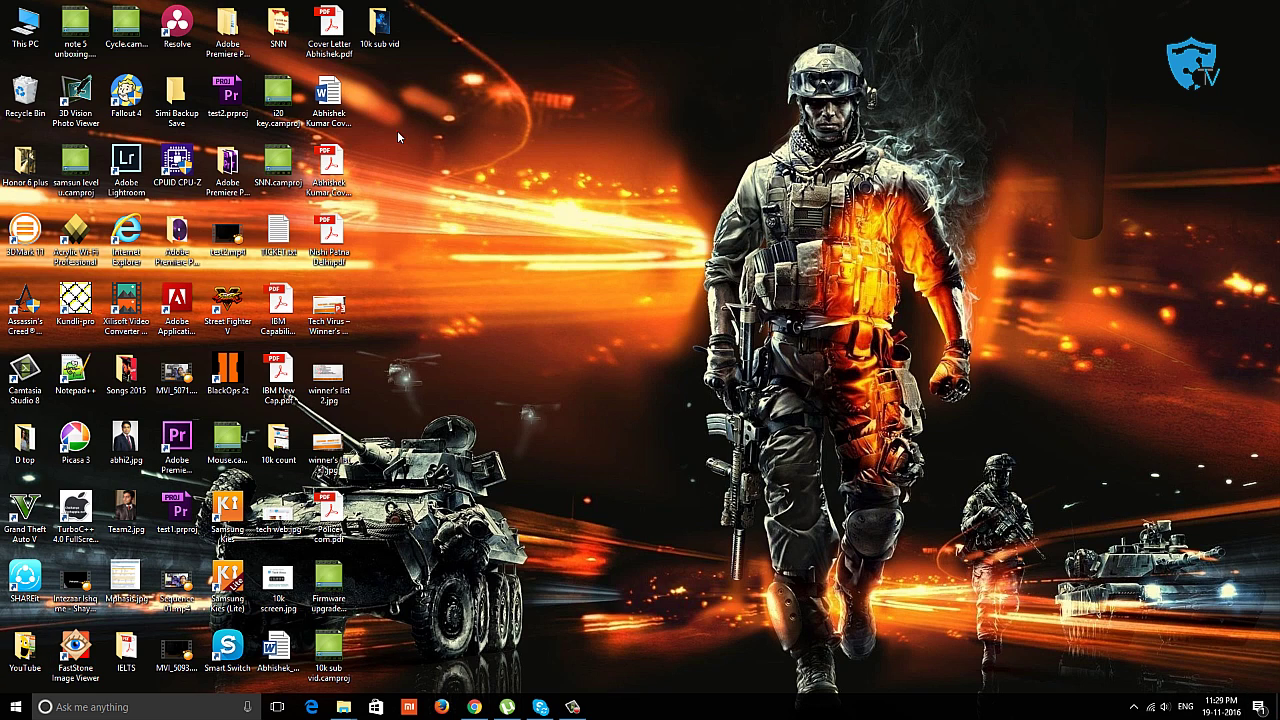
key("ctrl+v")
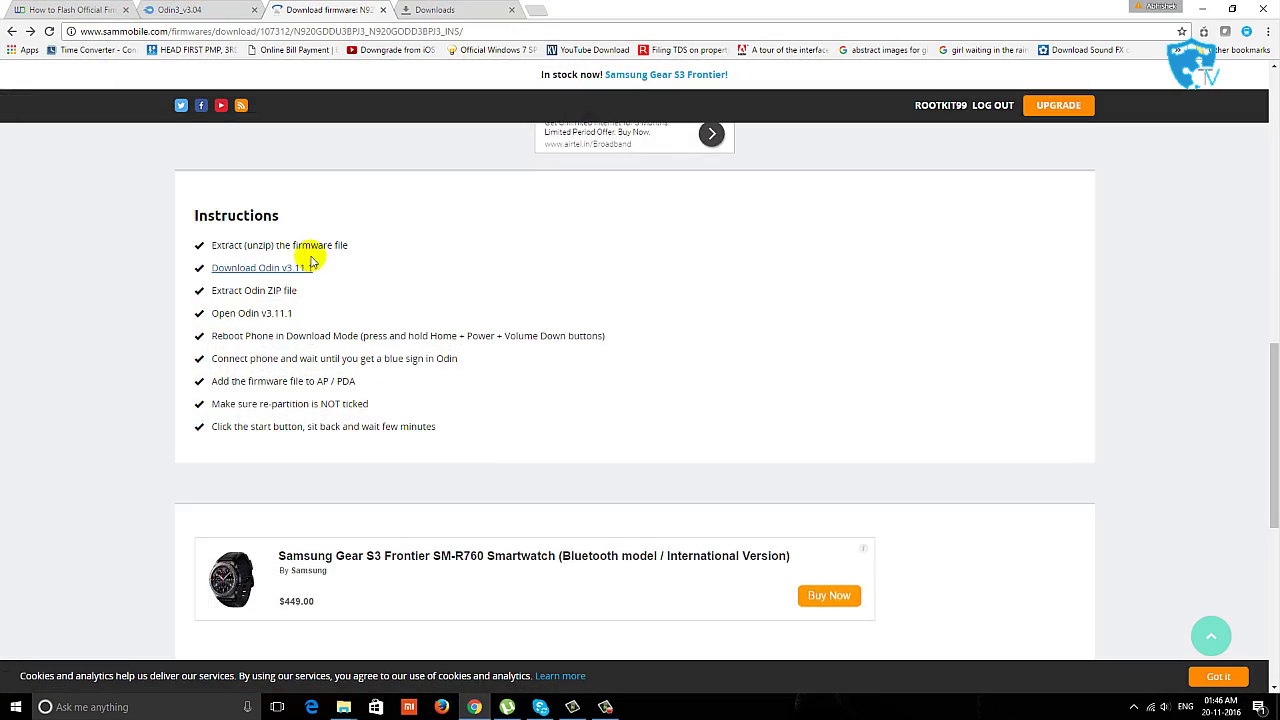
scroll(320, 270, "up", 8)
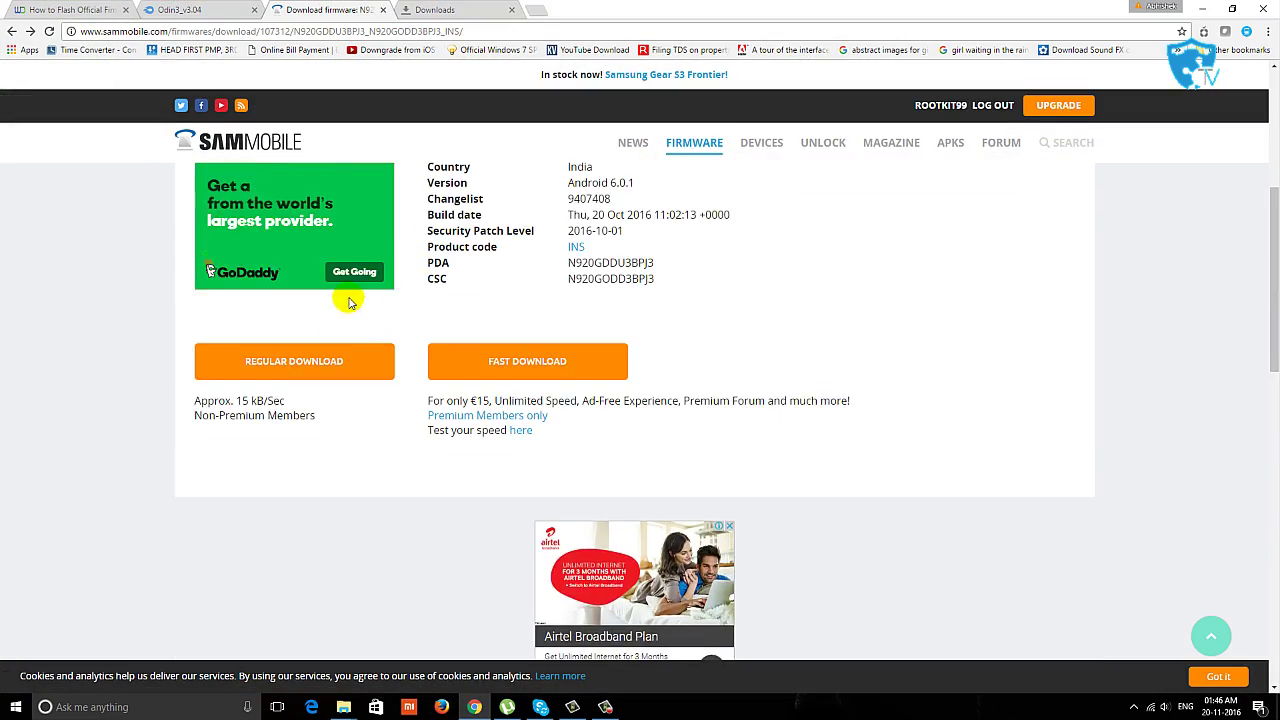
scroll(585, 365, "down", 10)
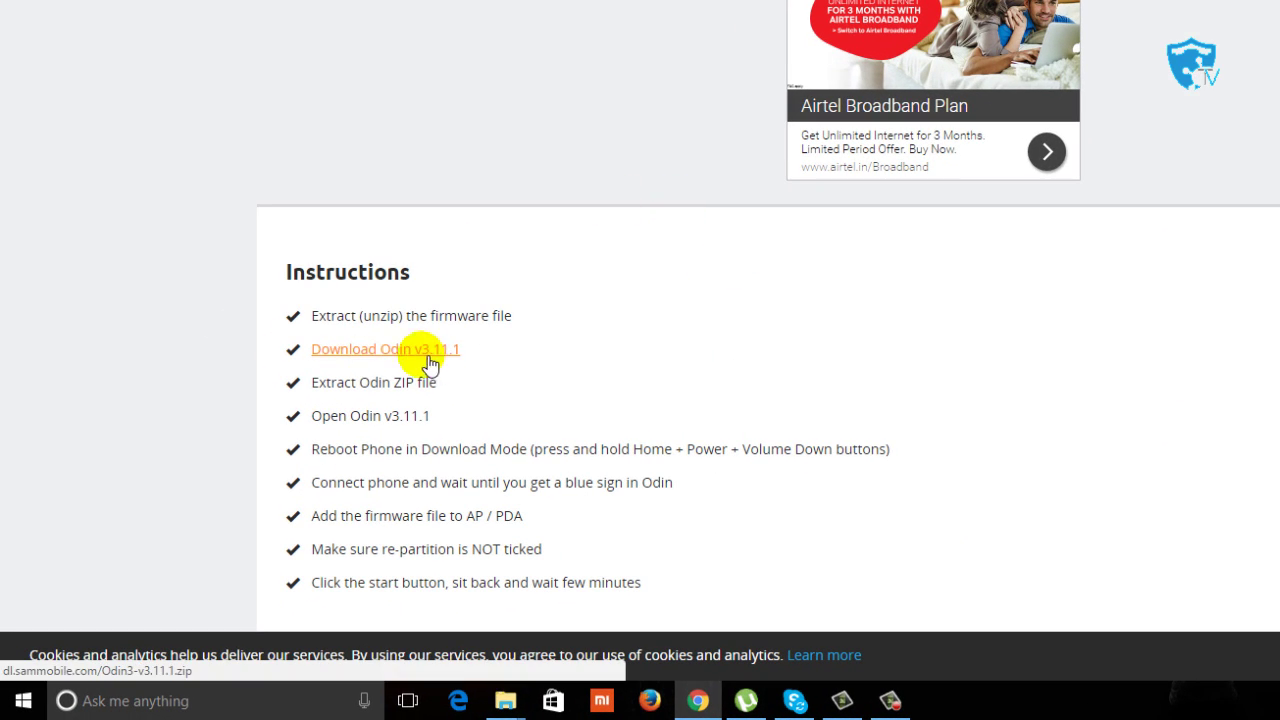
scroll(680, 392, "down", 1)
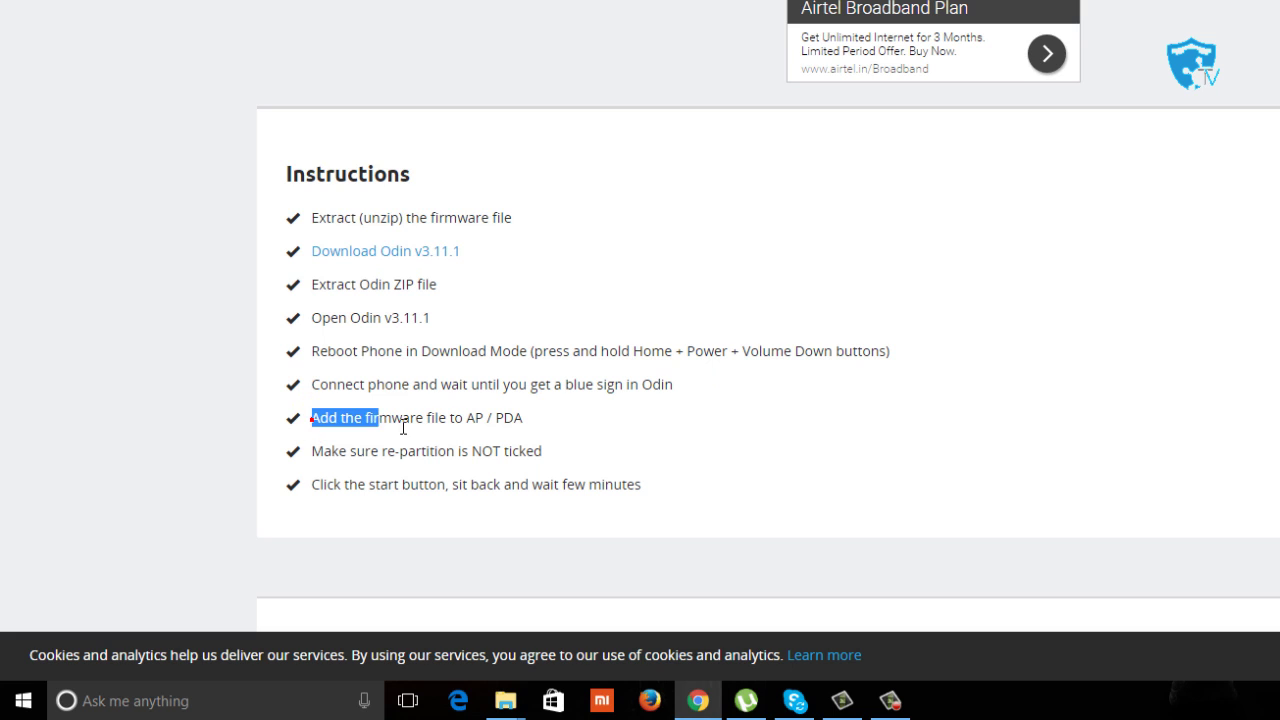
left_click_drag(403, 428, 543, 421)
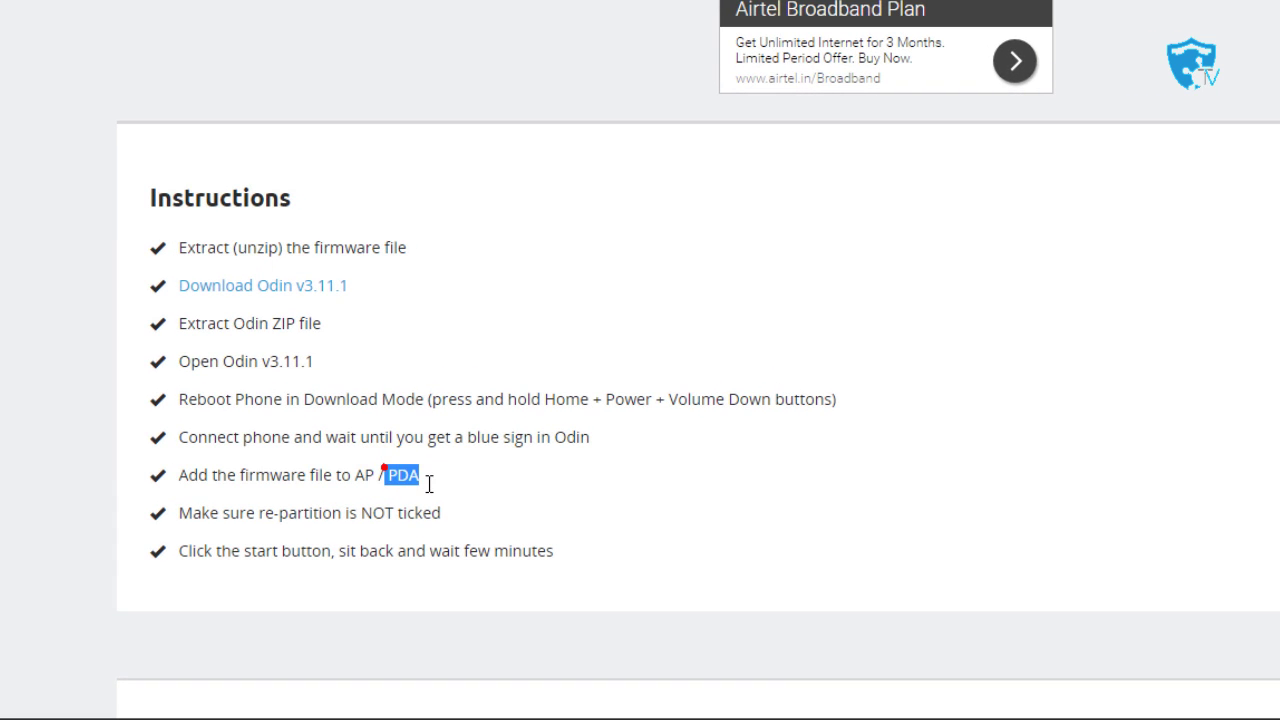
left_click_drag(200, 513, 400, 545)
left_click_drag(262, 551, 690, 556)
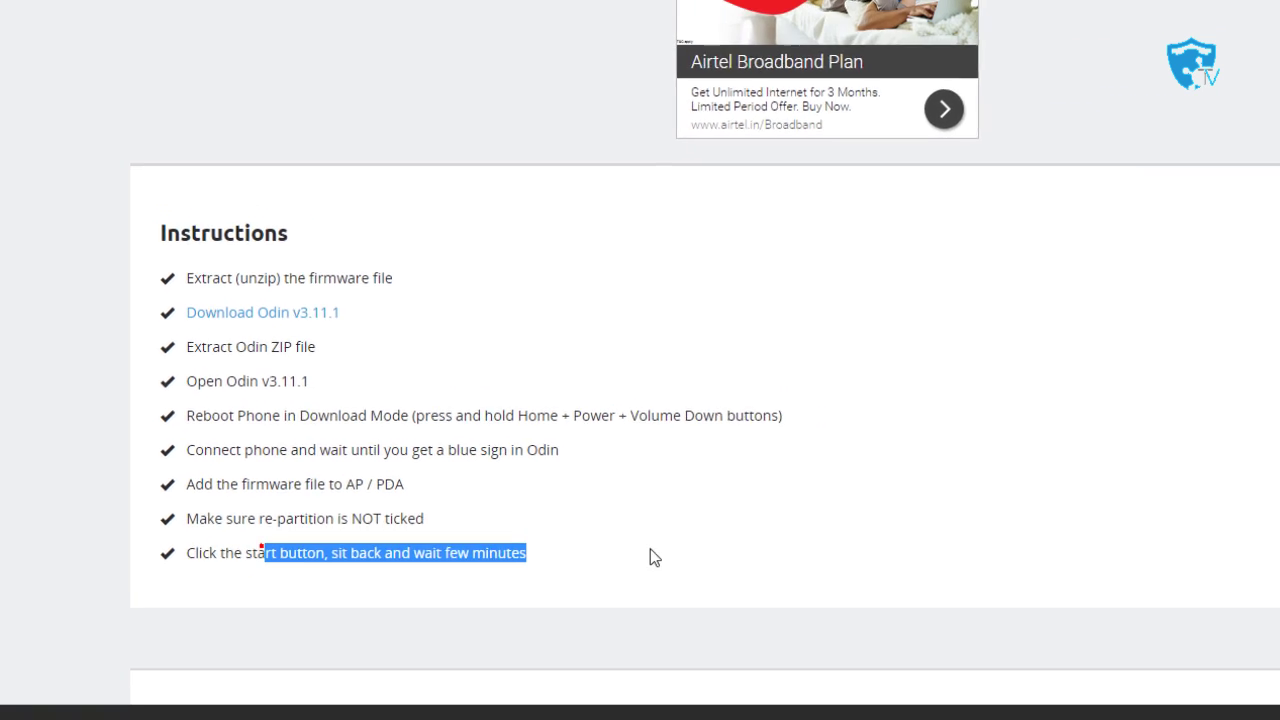
left_click(942, 552)
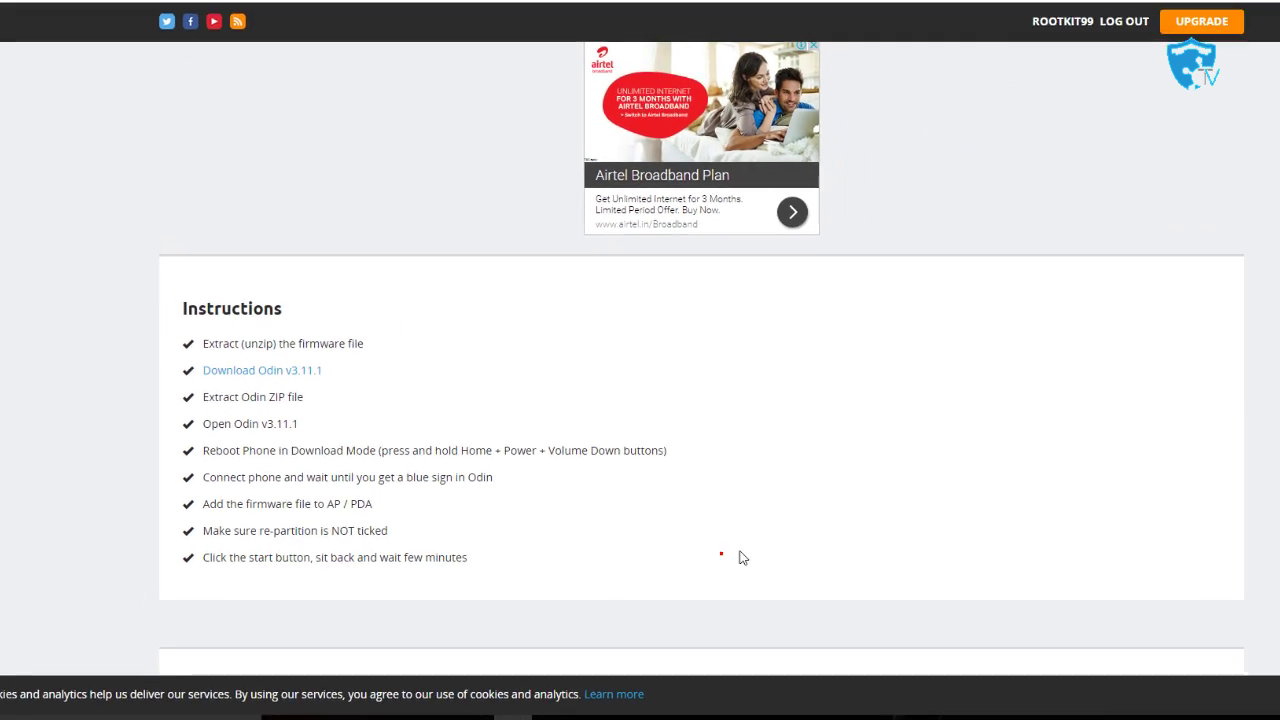
scroll(742, 557, "up", 5)
Run Odin3_v3.11.1.exe, allowing it past the unverified-publisher security warning.
left_click(1203, 8)
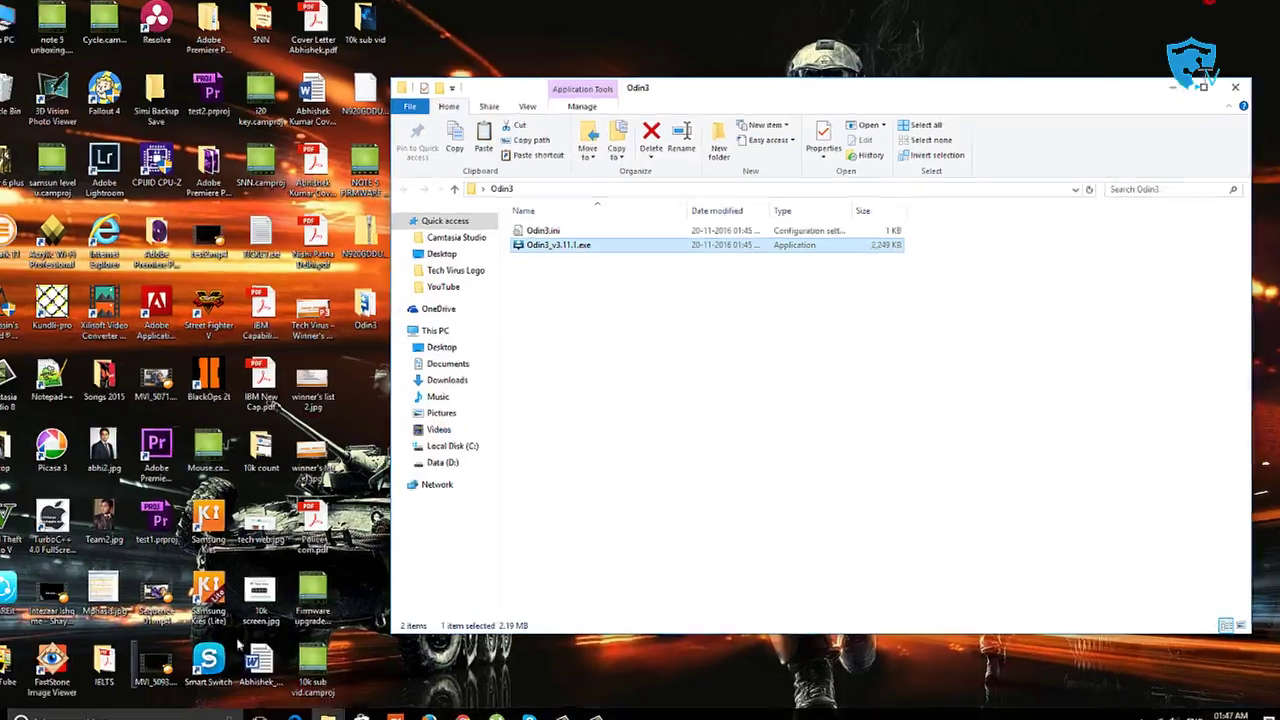
double_click(450, 247)
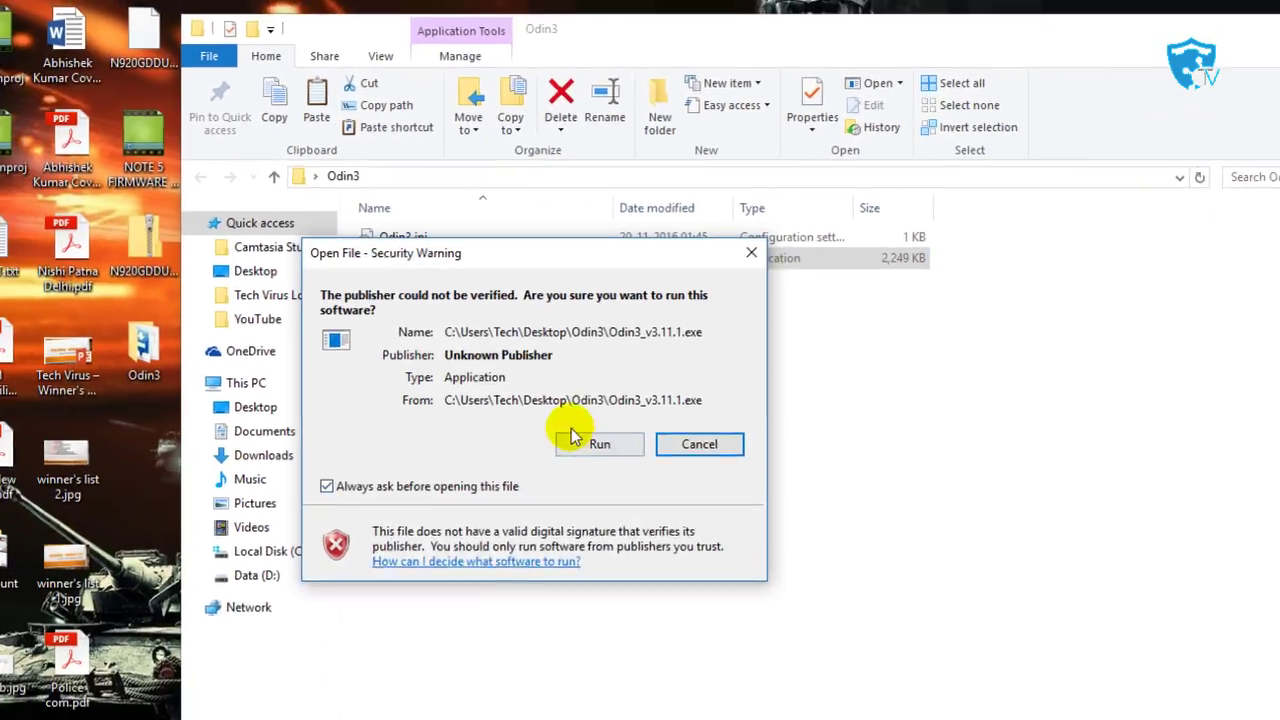
left_click(522, 523)
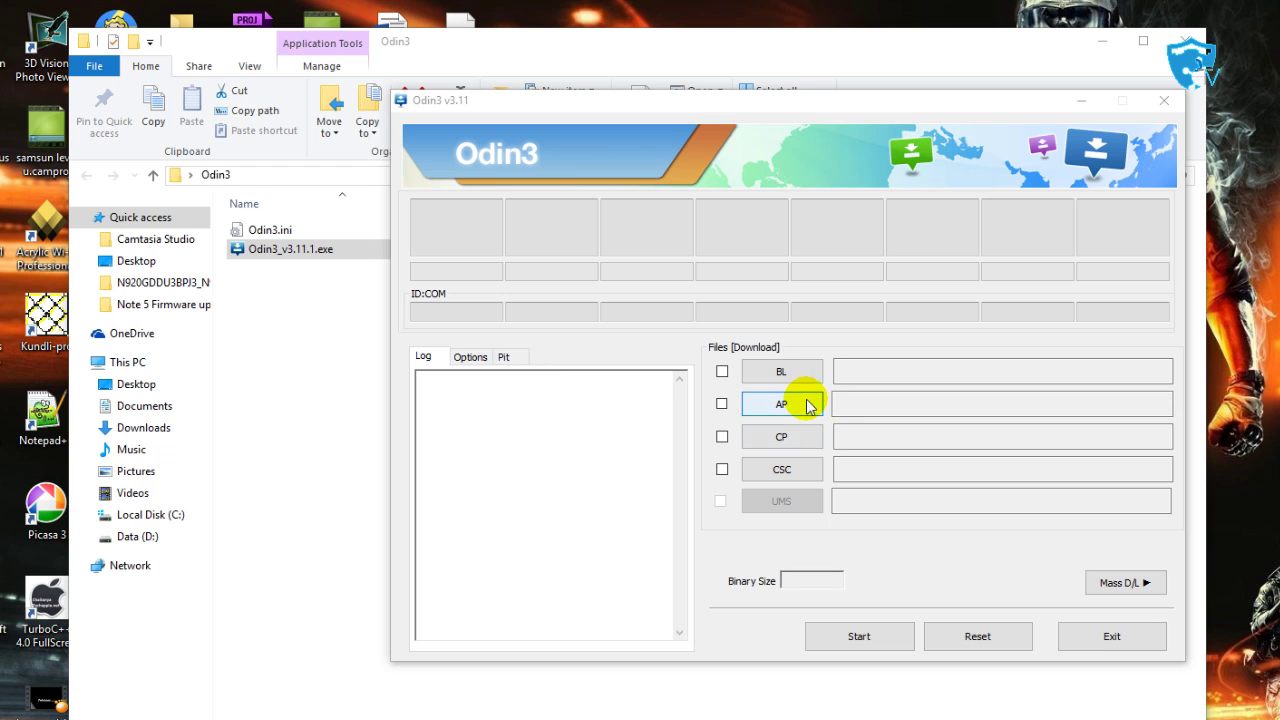
Load N920GDDU3BPJ3_N920GODD3BPJ3_N920GUBU3BPJ3_HOME.tar.md5 from the Desktop into Odin3's AP slot.
left_click(778, 412)
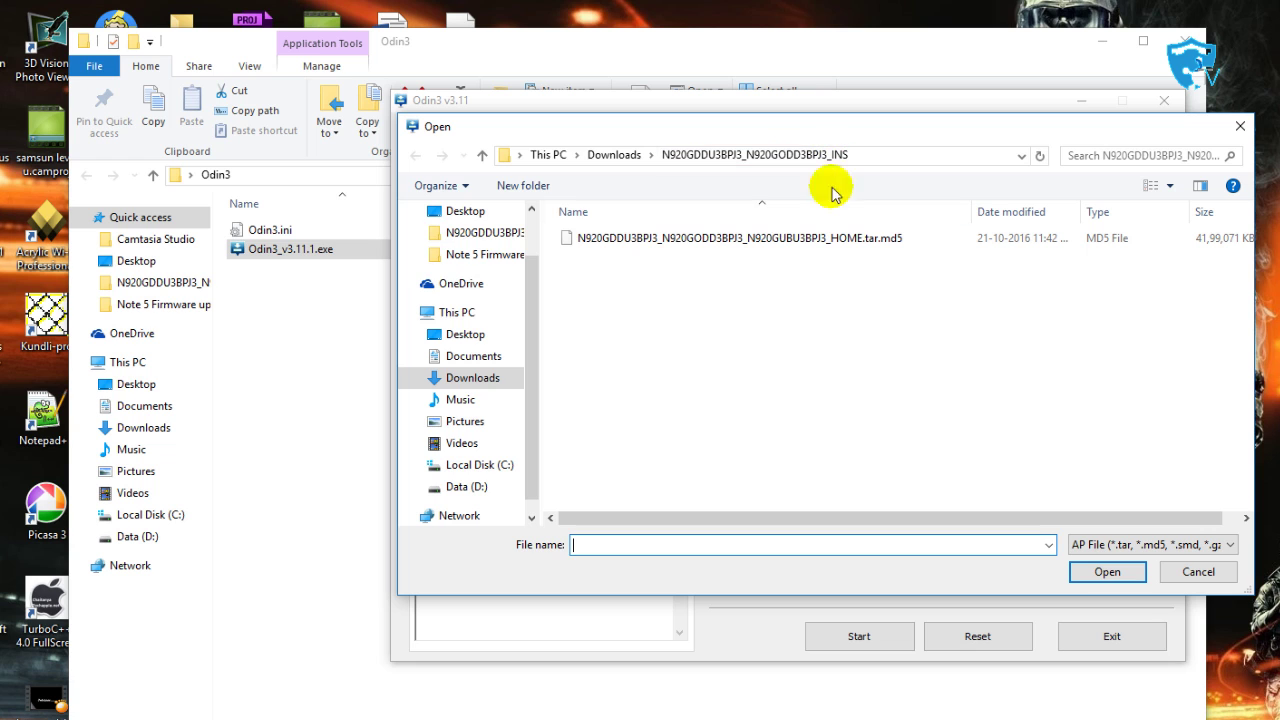
left_click(490, 335)
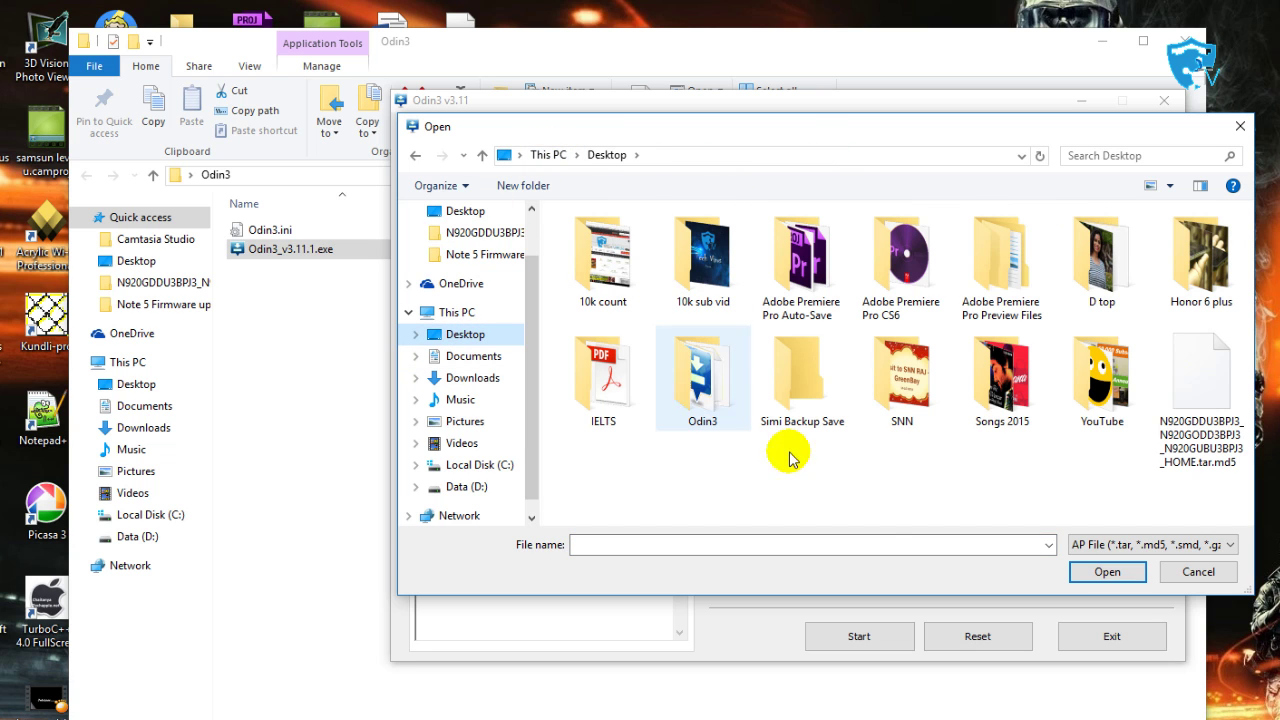
left_click(1205, 385)
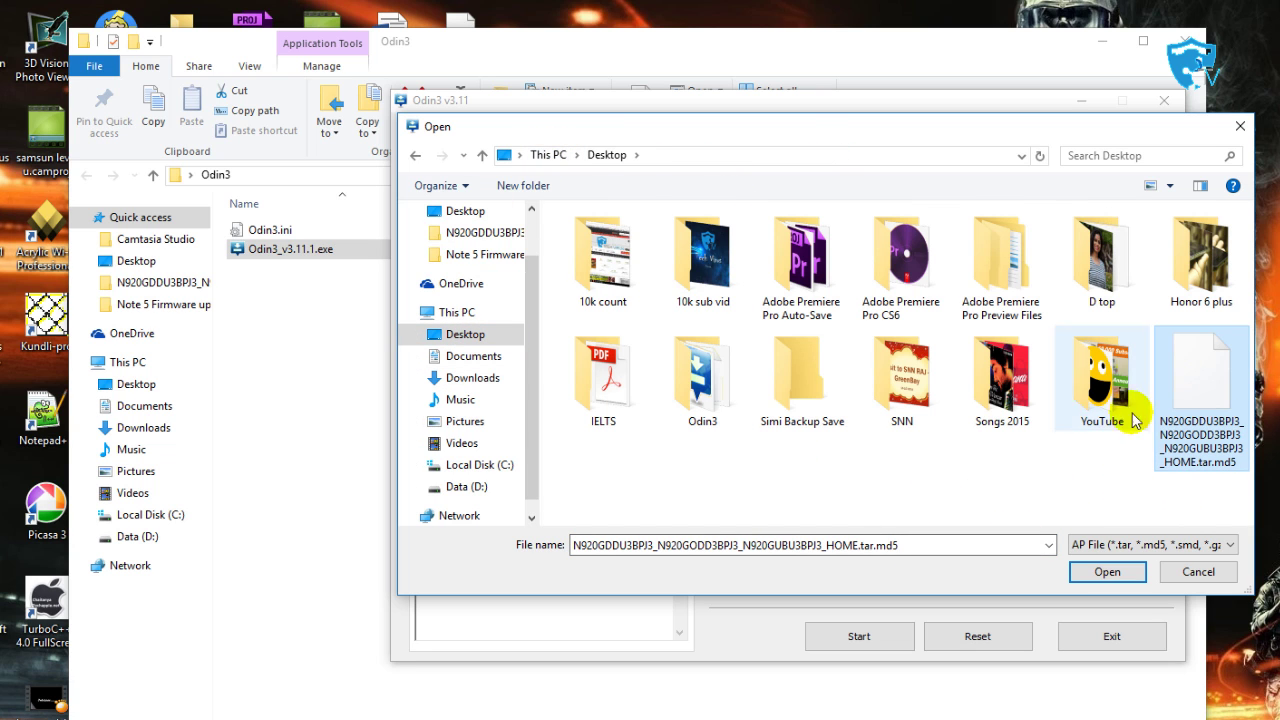
left_click(1088, 573)
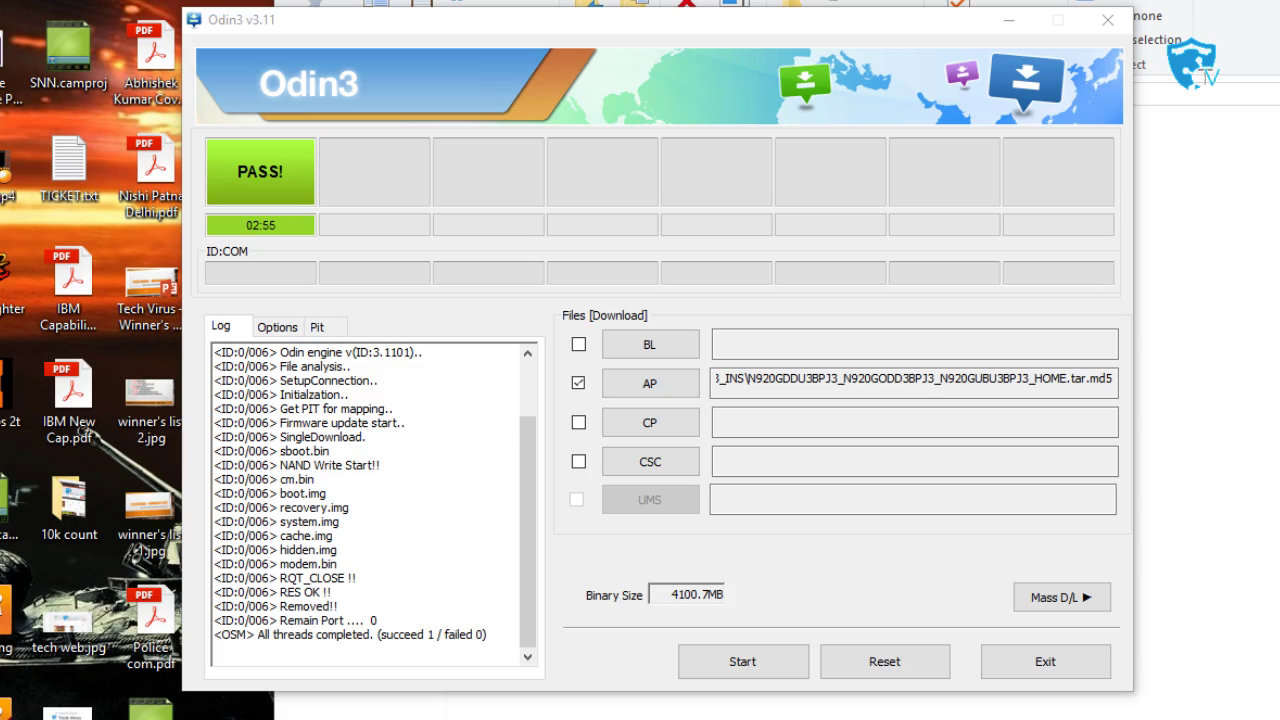
Exit Odin3 after the PASS! flash result.
left_click(1049, 663)
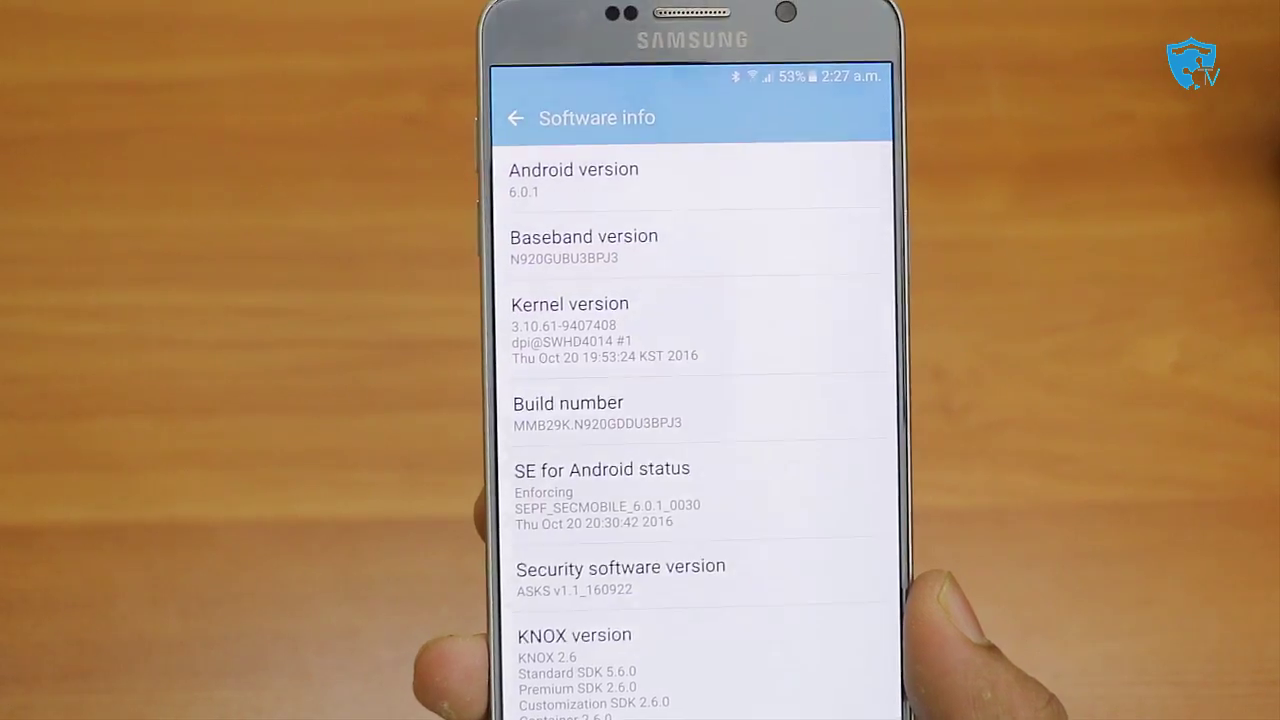
Tap Android version 6.0.1 in Software info to show the Marshmallow easter egg.
left_click(615, 195)
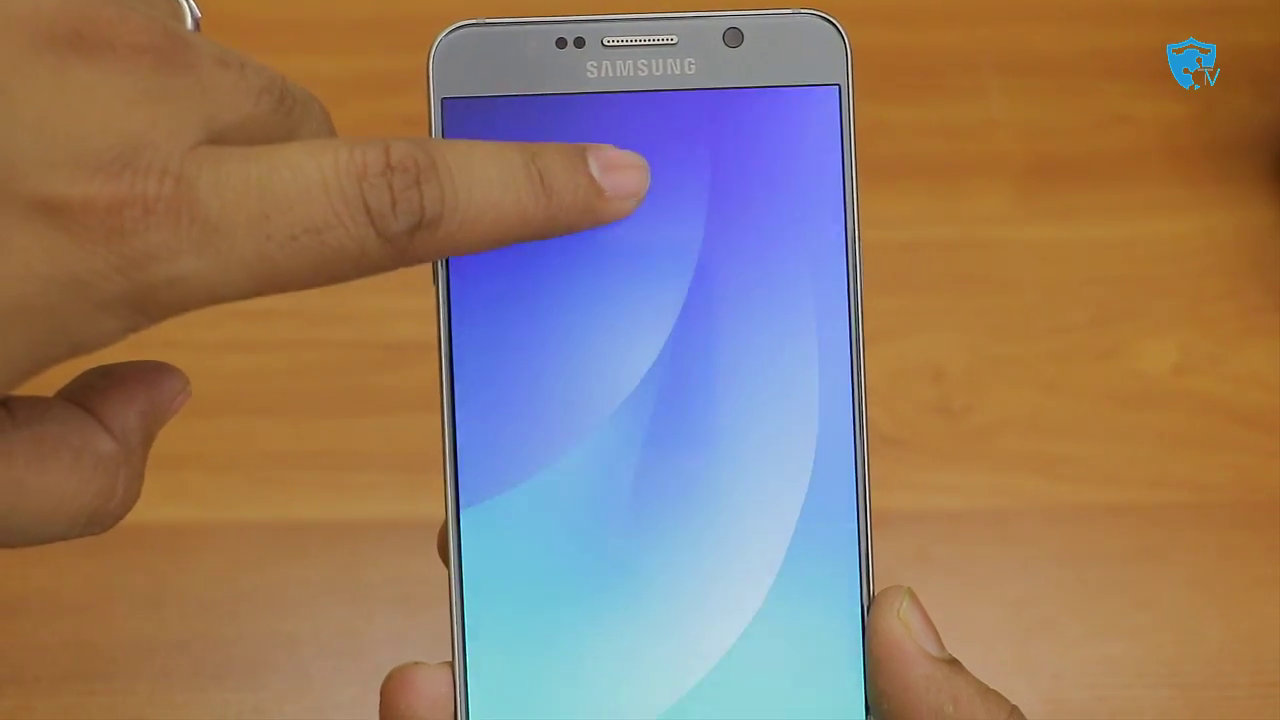